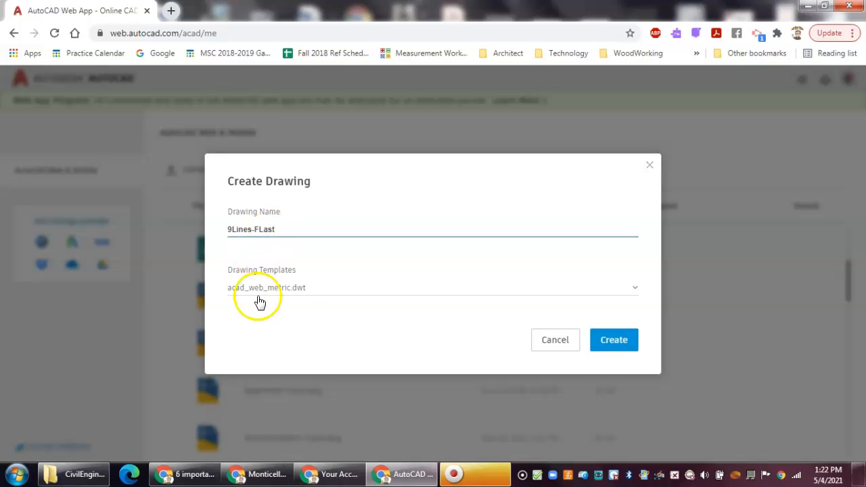
# - Create the drawing 9Lines-FLast from the acad_web_imperial.dwt template
pyautogui.click(309, 291)
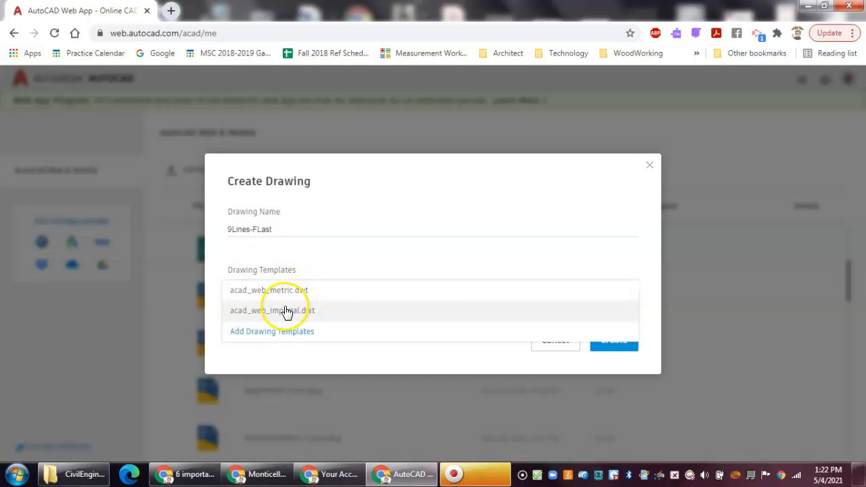
pyautogui.click(271, 313)
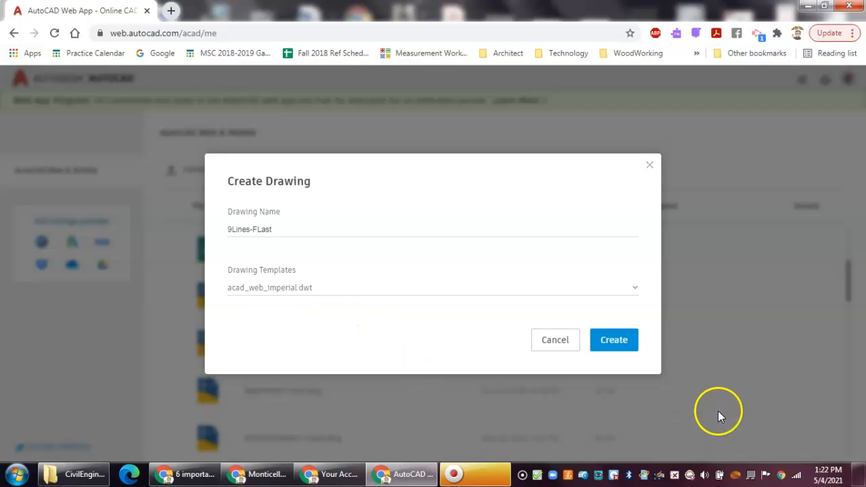
pyautogui.click(625, 345)
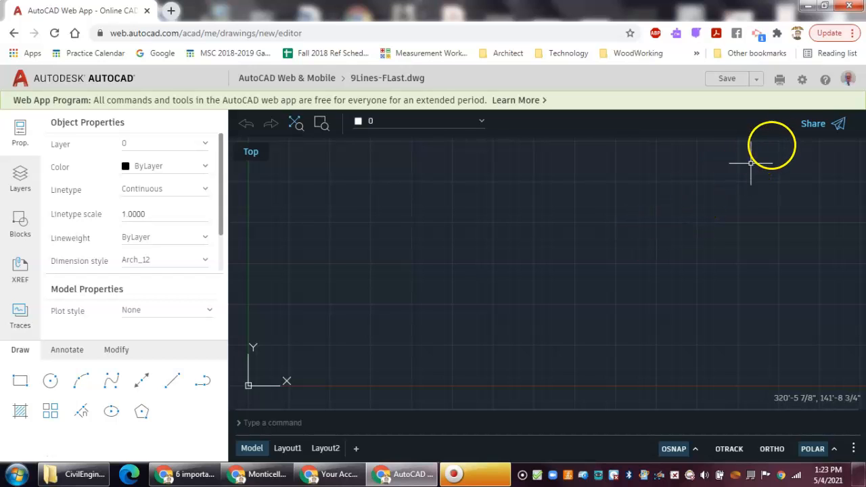
# - In the drawing settings, set the polar tracking increment to 90, turn polar tracking off, and disable the Endpoint and Intersection object snaps
pyautogui.click(803, 83)
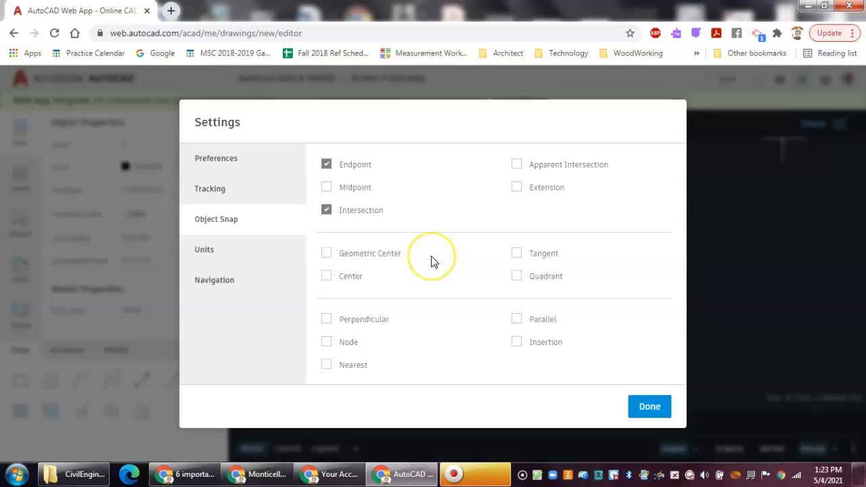
pyautogui.click(223, 165)
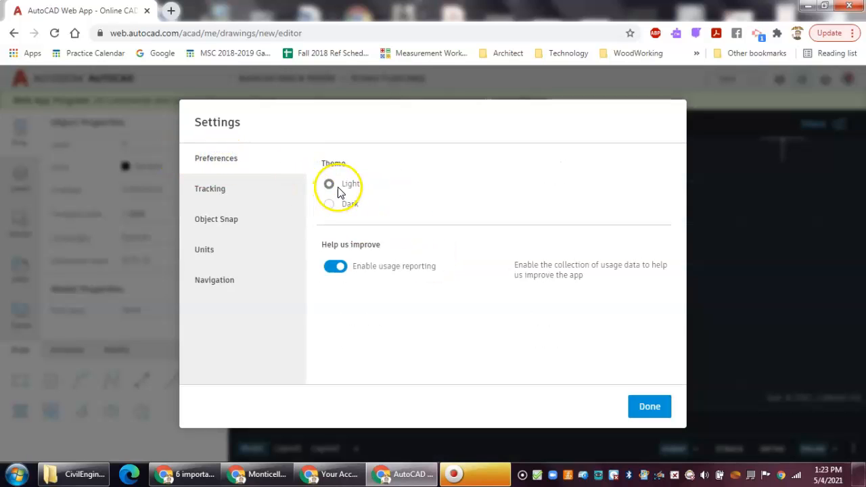
pyautogui.click(220, 193)
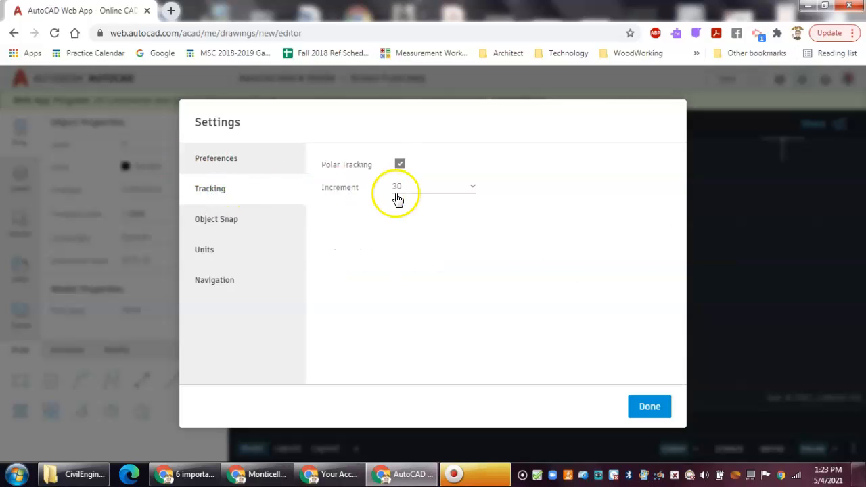
pyautogui.click(410, 189)
pyautogui.click(405, 148)
pyautogui.click(400, 164)
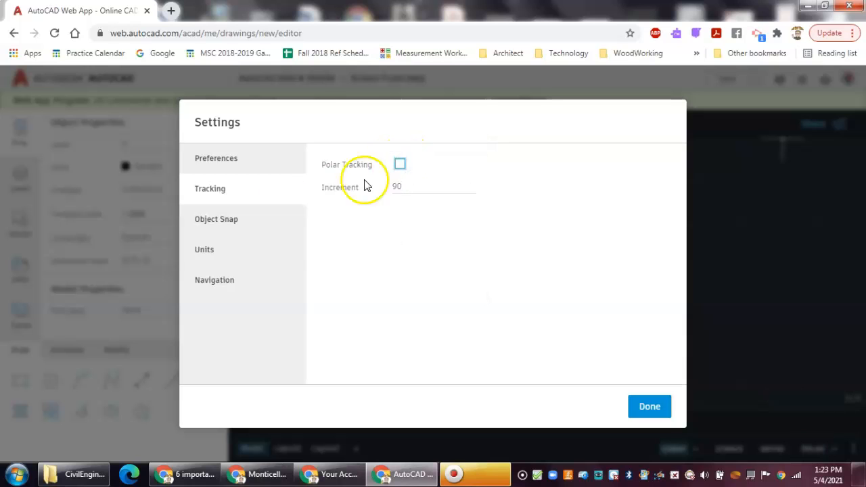
pyautogui.click(251, 233)
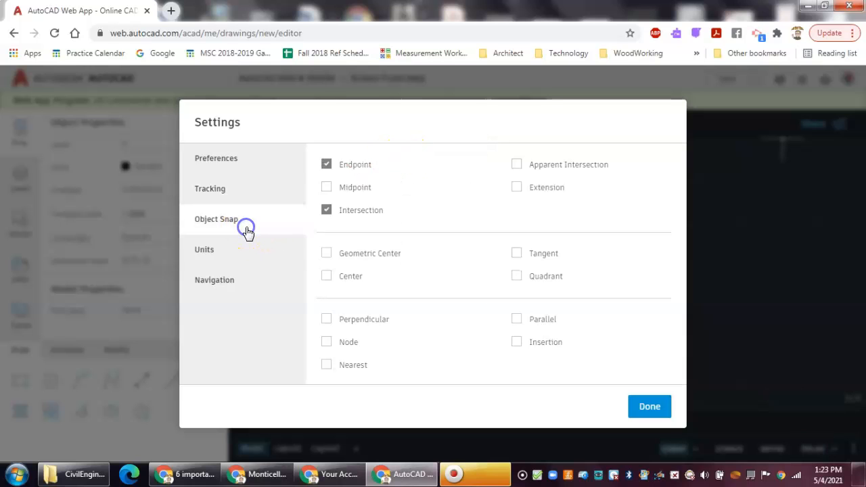
pyautogui.click(326, 210)
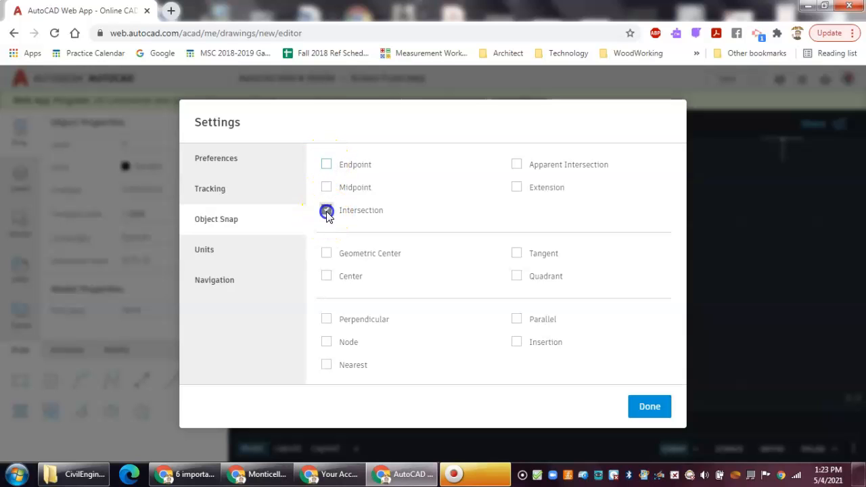
# - Set the linear units to Decimal format with 0.000 precision and apply the settings
pyautogui.click(226, 257)
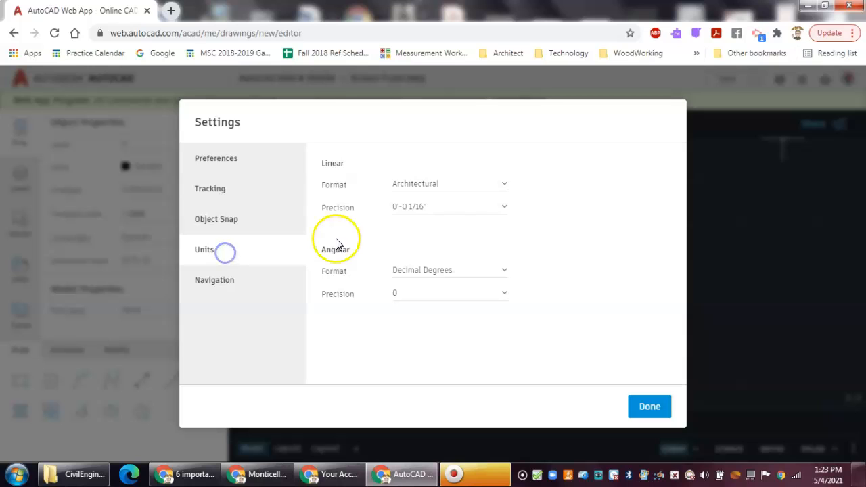
pyautogui.click(459, 187)
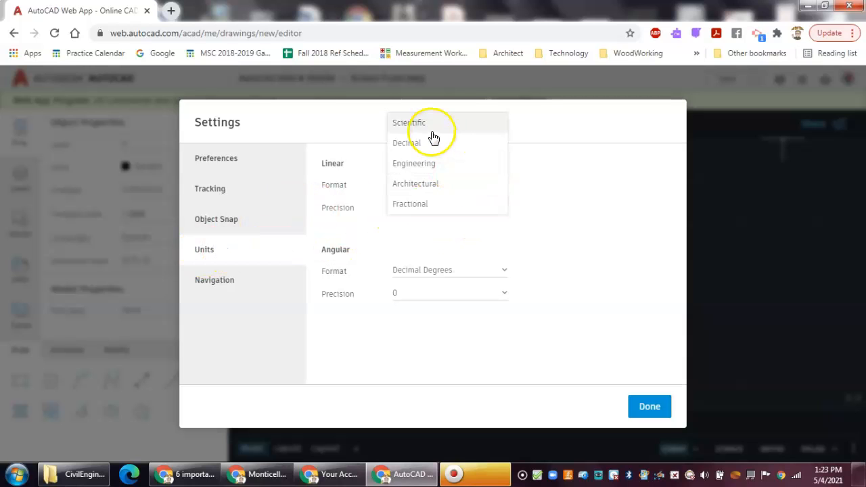
pyautogui.click(413, 144)
pyautogui.click(414, 207)
pyautogui.click(429, 186)
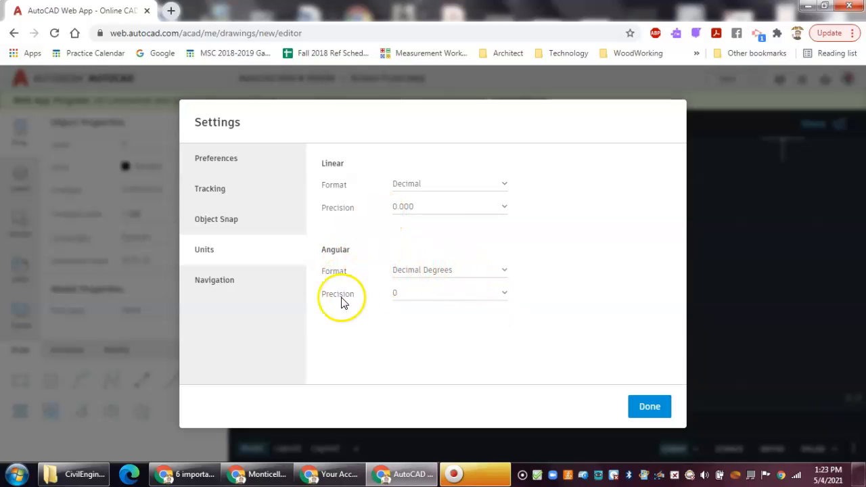
pyautogui.click(199, 282)
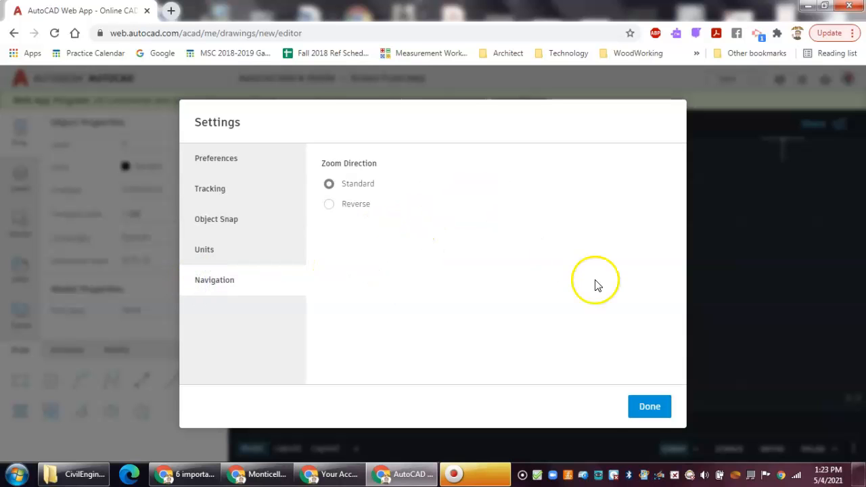
pyautogui.click(657, 408)
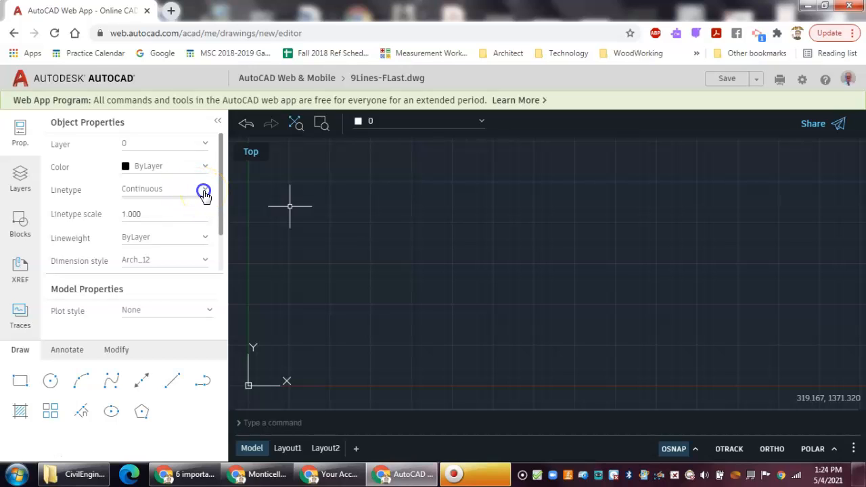
# - Set the default object linetype to ByLayer
pyautogui.click(204, 192)
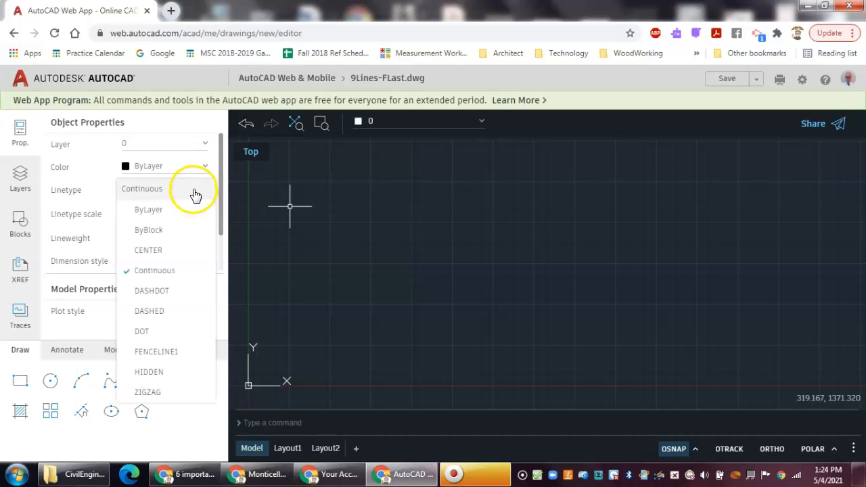
pyautogui.click(163, 214)
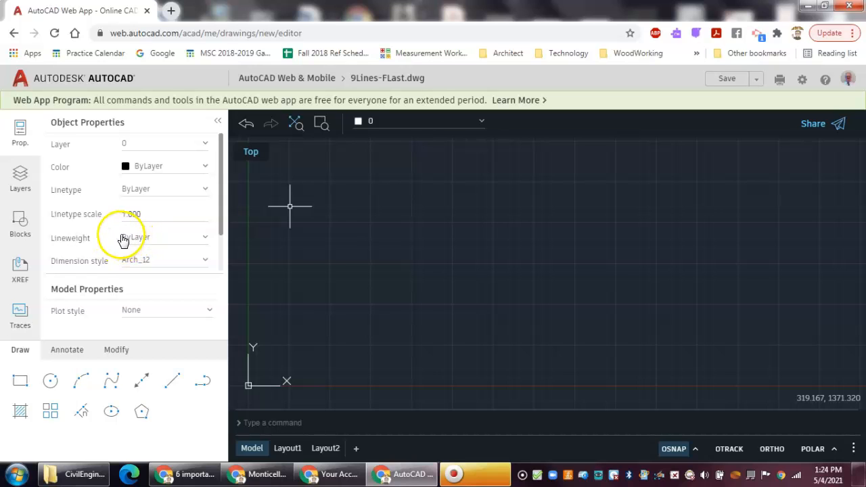
# - Create a layer named "Constuction Line", color it red, and make it the current layer
pyautogui.click(23, 180)
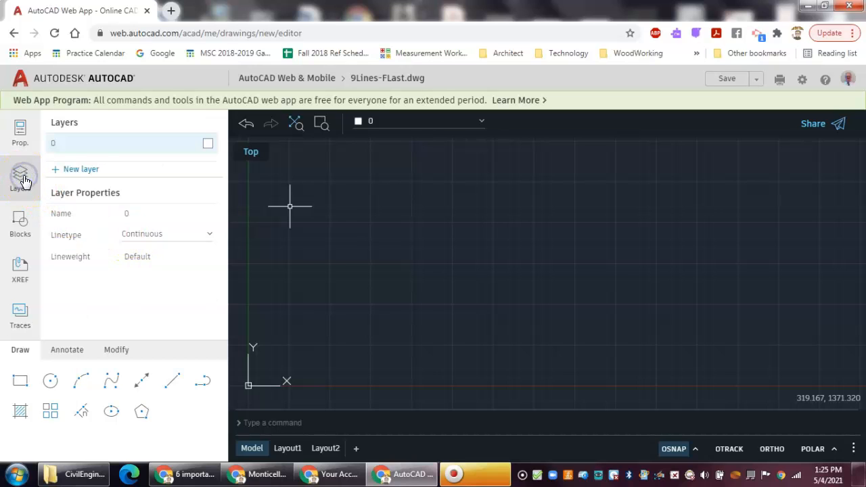
pyautogui.click(88, 175)
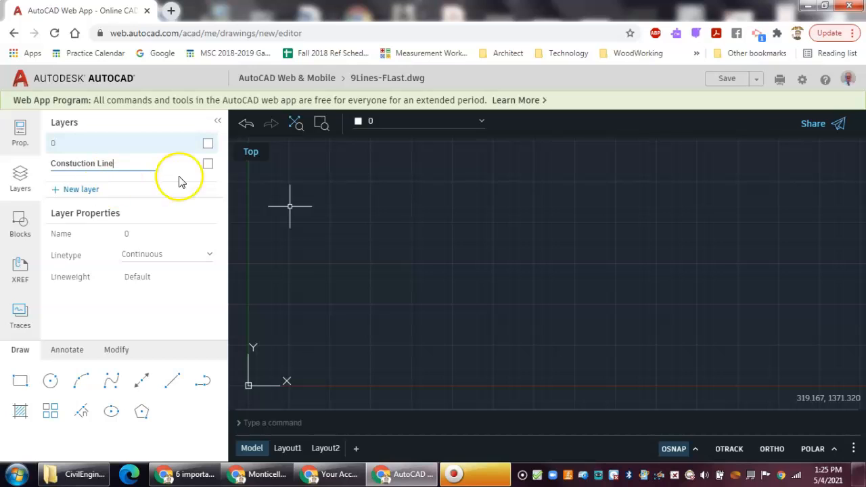
pyautogui.click(208, 164)
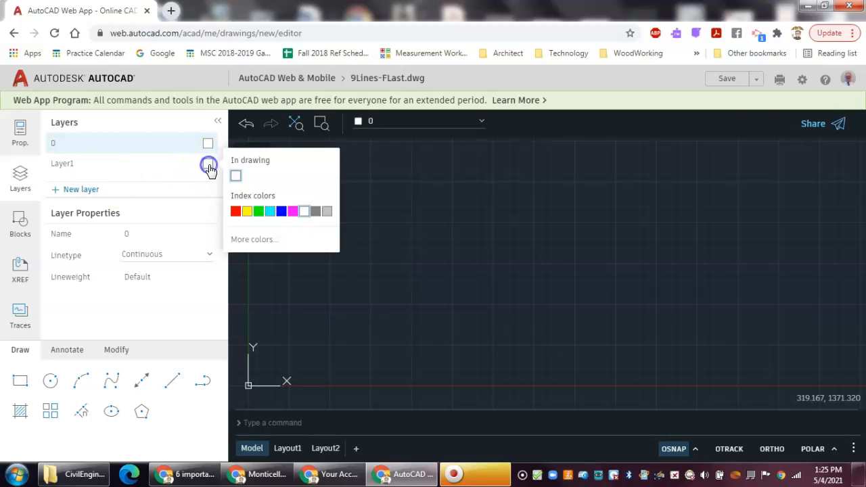
pyautogui.click(235, 211)
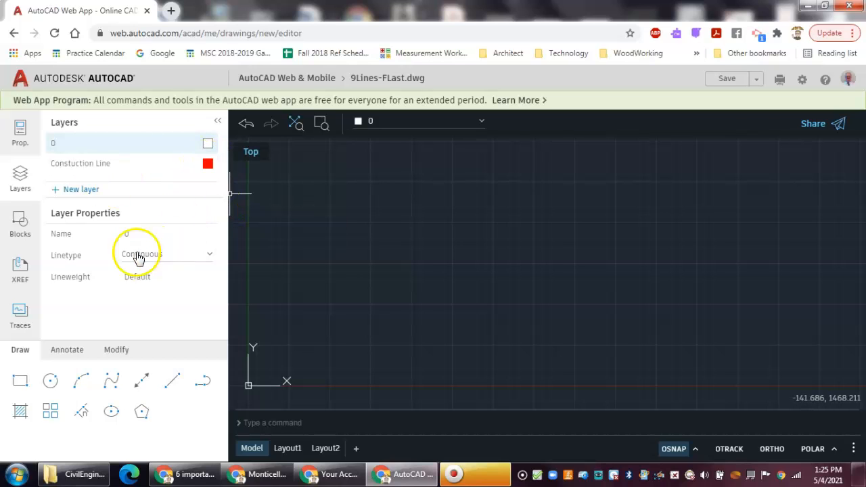
pyautogui.click(76, 164)
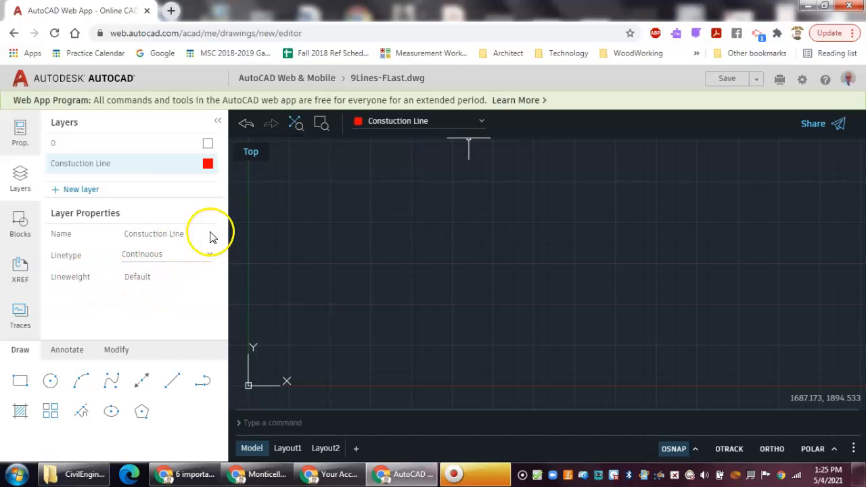
# - Create a current layer named "Hidden Line" with green color and the HIDDEN linetype
pyautogui.click(76, 192)
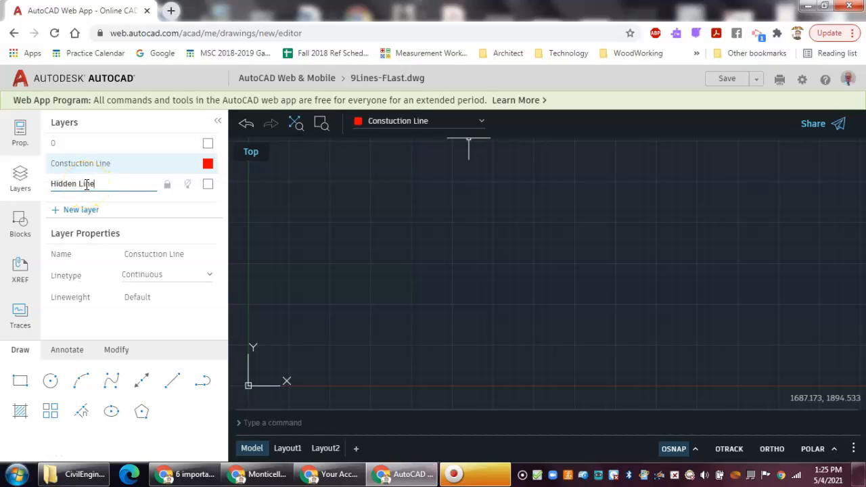
pyautogui.click(209, 185)
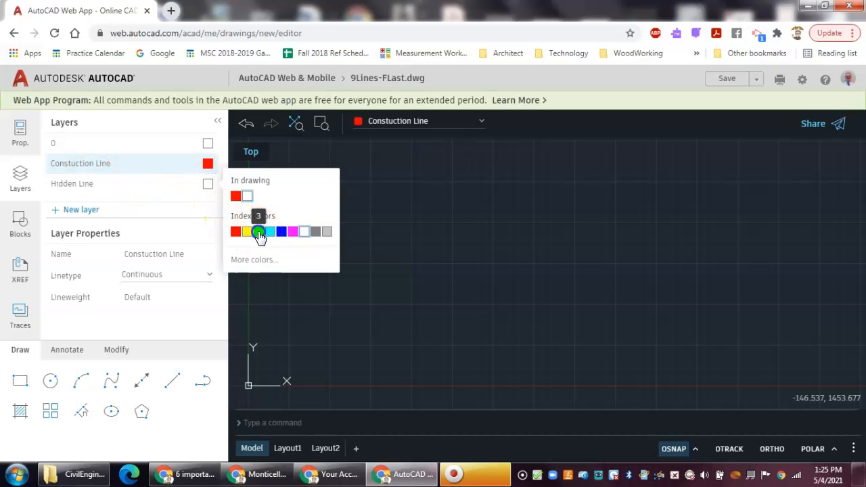
pyautogui.click(258, 232)
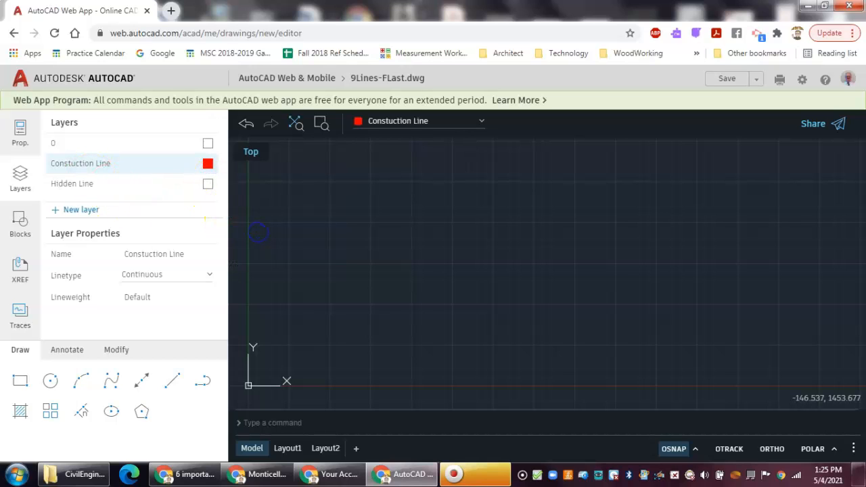
pyautogui.click(80, 190)
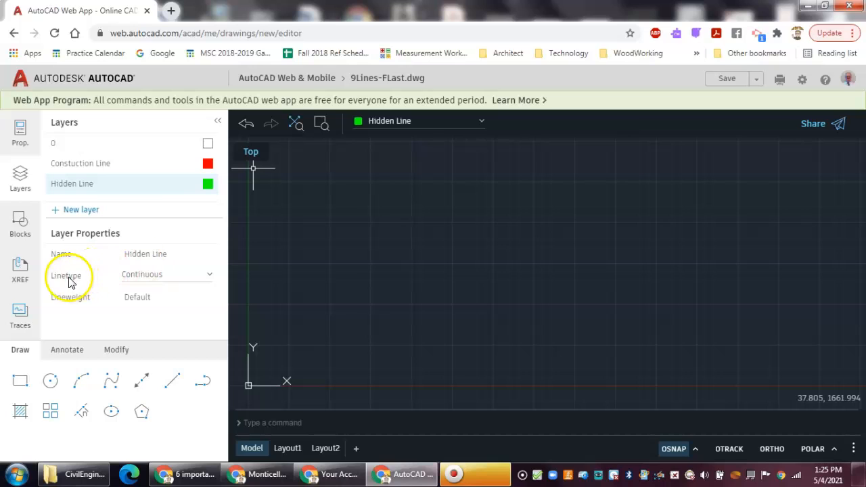
pyautogui.click(211, 277)
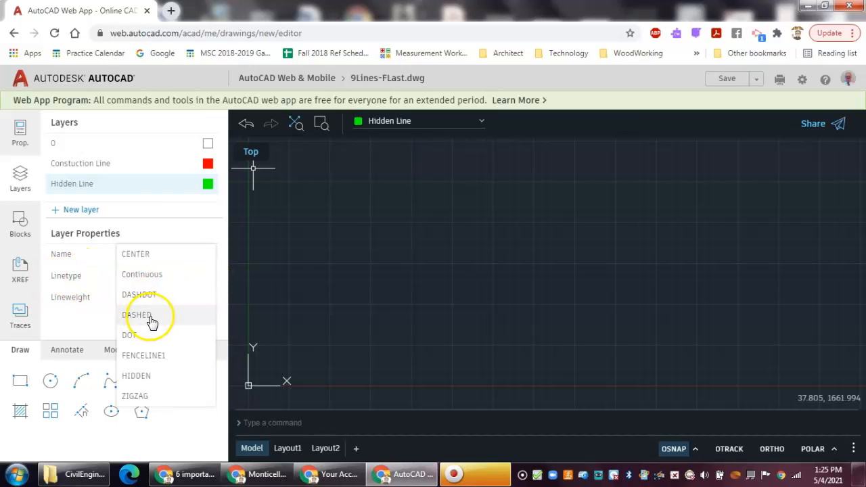
pyautogui.click(144, 376)
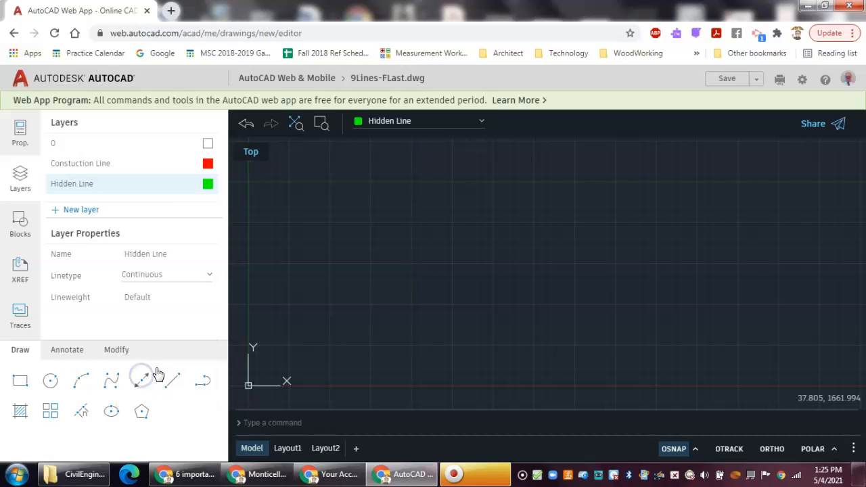
pyautogui.click(70, 183)
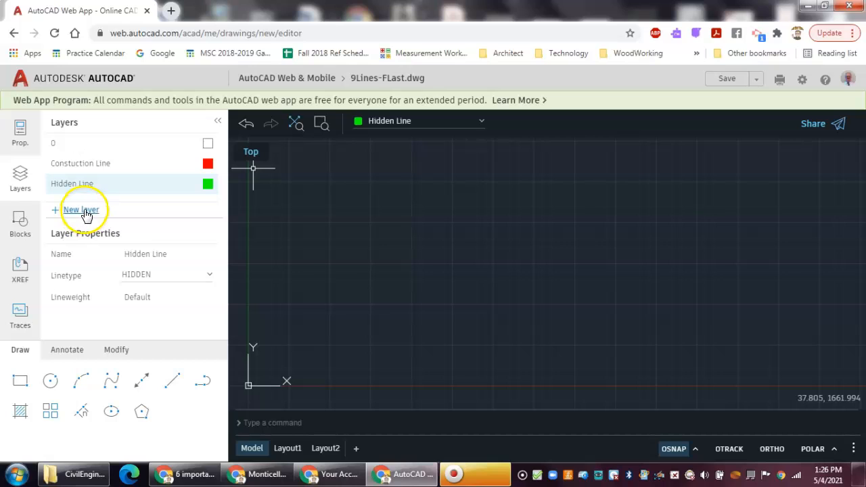
# - Create a current layer named "Center Line" with red color and the CENTER linetype
pyautogui.click(90, 210)
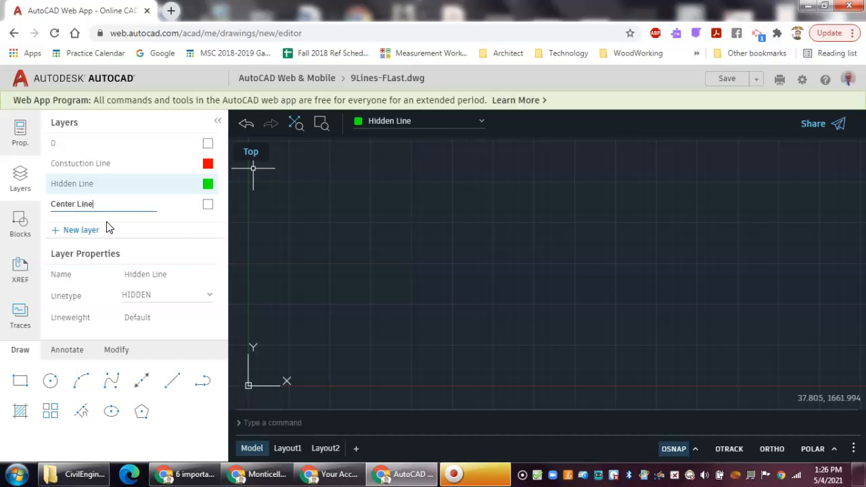
pyautogui.click(208, 205)
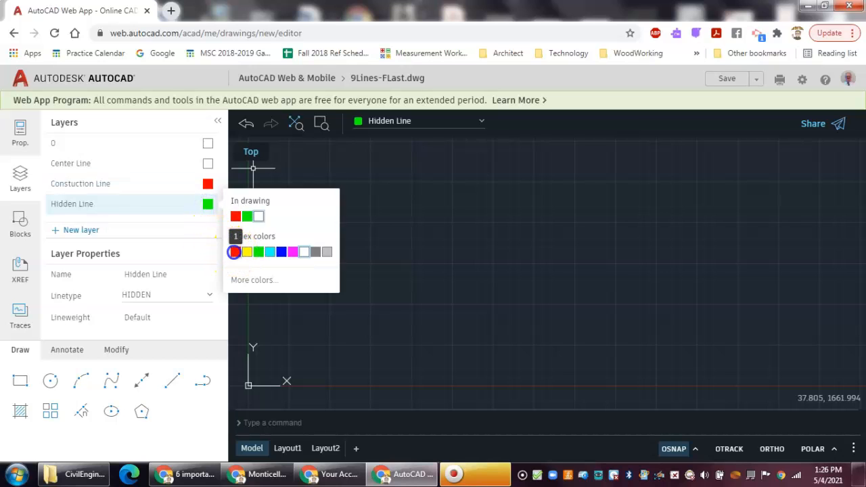
pyautogui.click(235, 252)
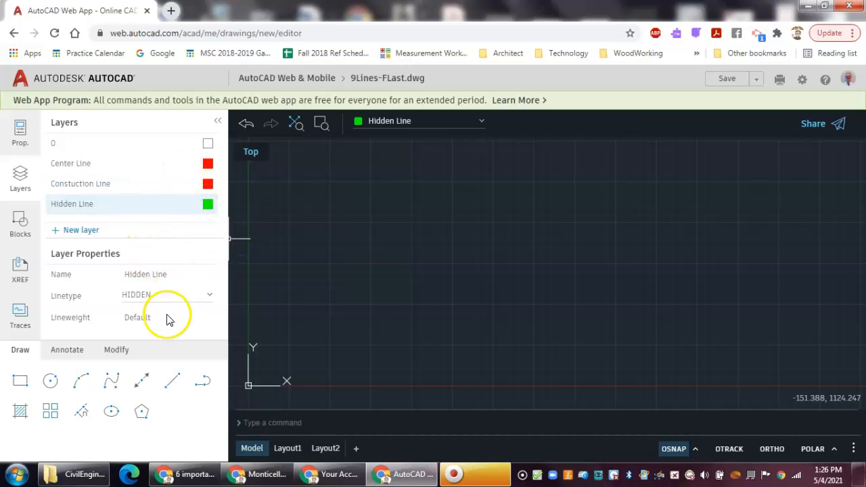
pyautogui.click(80, 165)
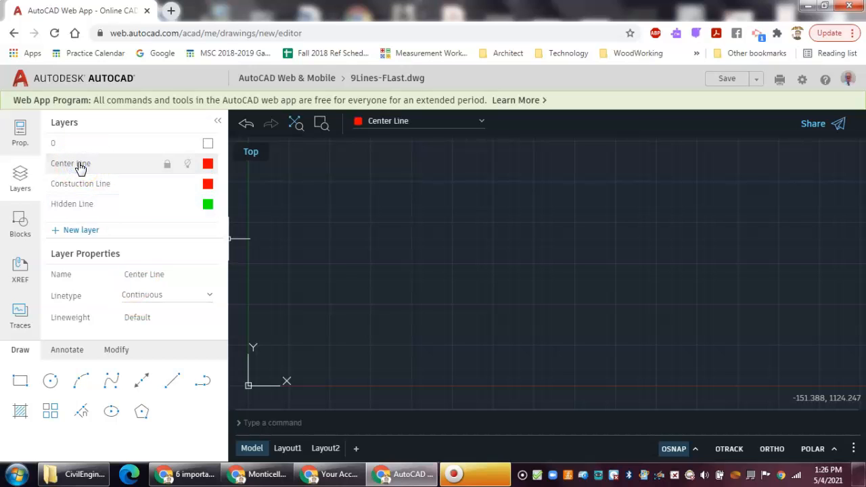
pyautogui.click(157, 298)
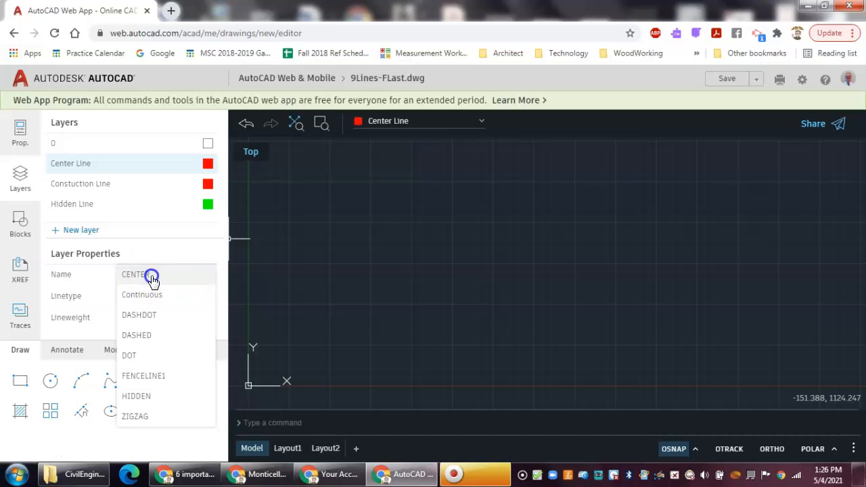
pyautogui.click(152, 279)
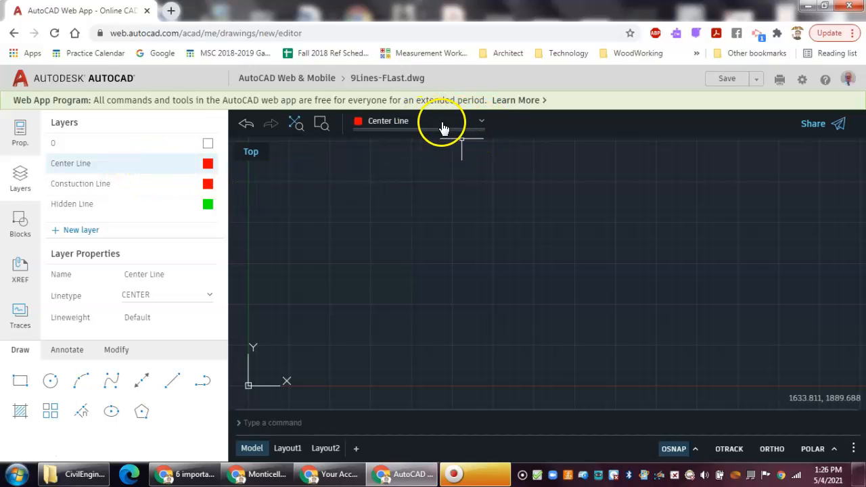
# - Make the Constuction Line layer current, with object snap off and ortho mode on
pyautogui.click(483, 123)
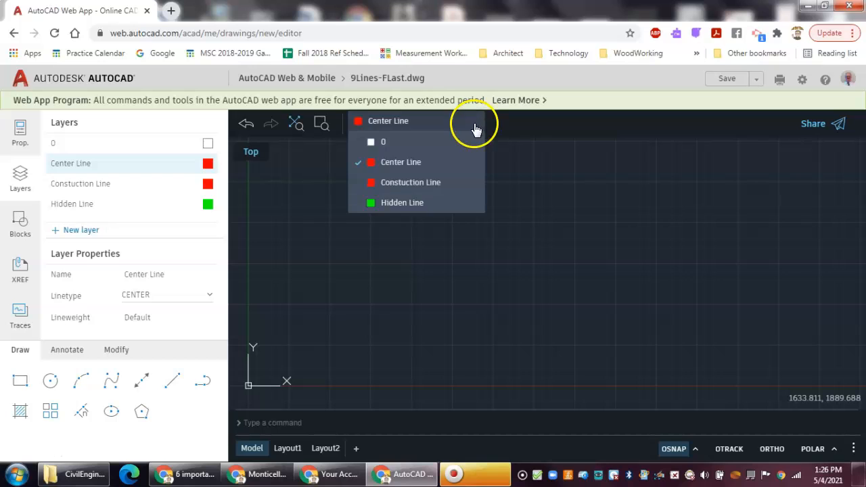
pyautogui.click(417, 190)
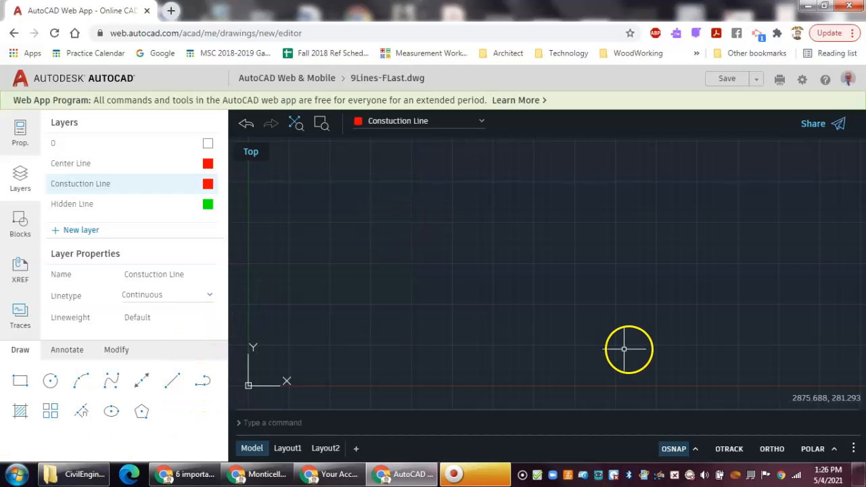
pyautogui.moveTo(387, 317); pyautogui.dragTo(412, 300, button='middle')
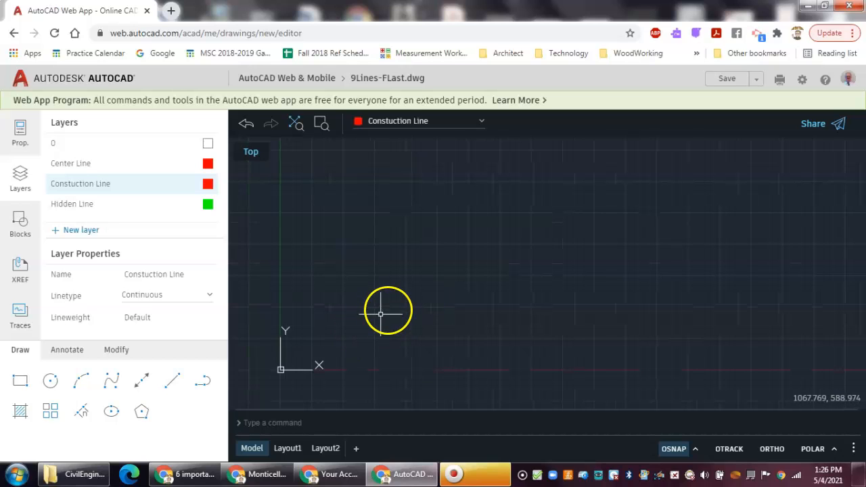
pyautogui.click(672, 454)
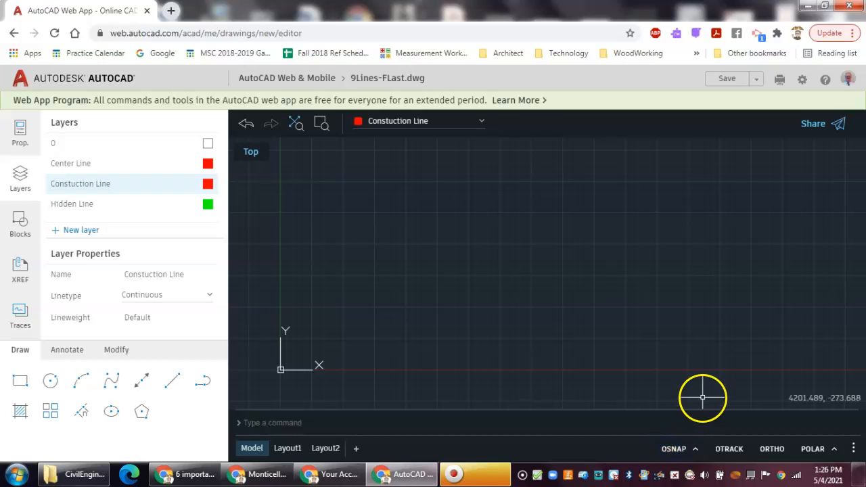
pyautogui.click(776, 458)
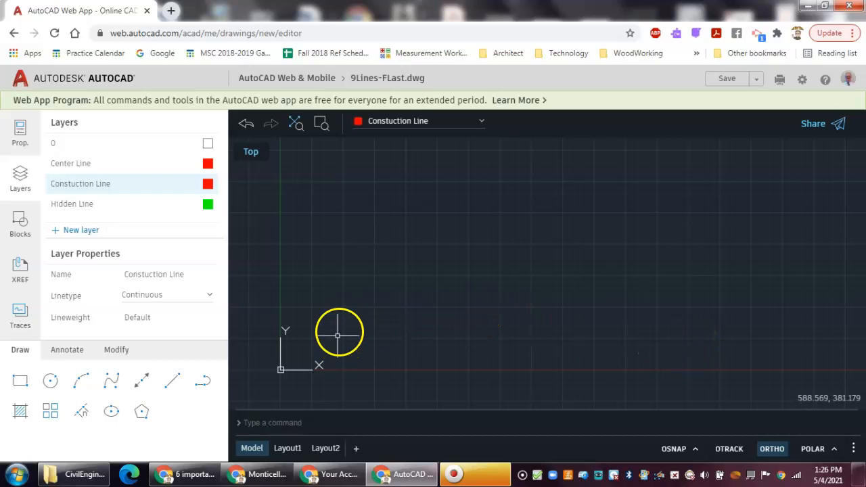
# - Draw a horizontal construction line 20 units long to the right from the origin 0,0
pyautogui.click(170, 381)
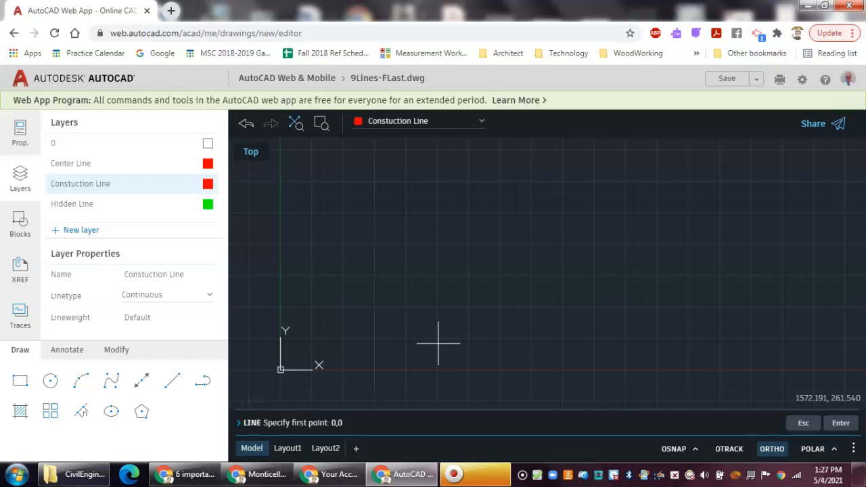
pyautogui.write('0,0')
pyautogui.press('Return')
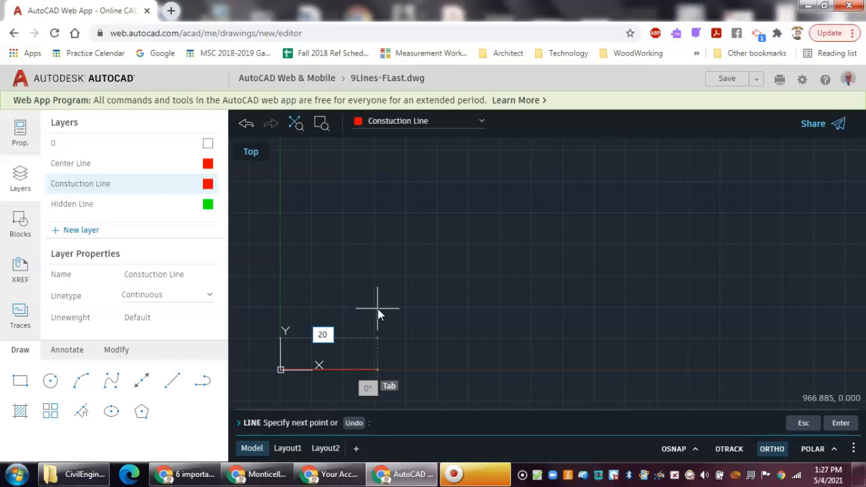
pyautogui.write('20')
pyautogui.press('Return')
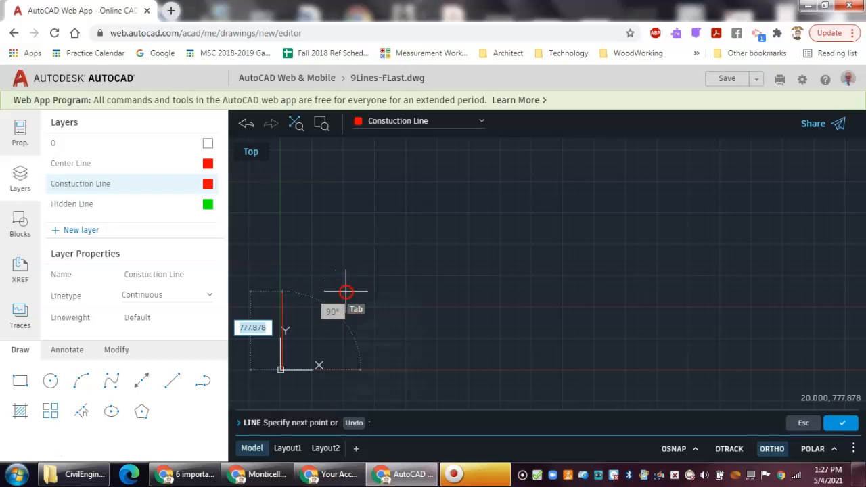
pyautogui.rightClick(346, 291)
pyautogui.click(358, 306)
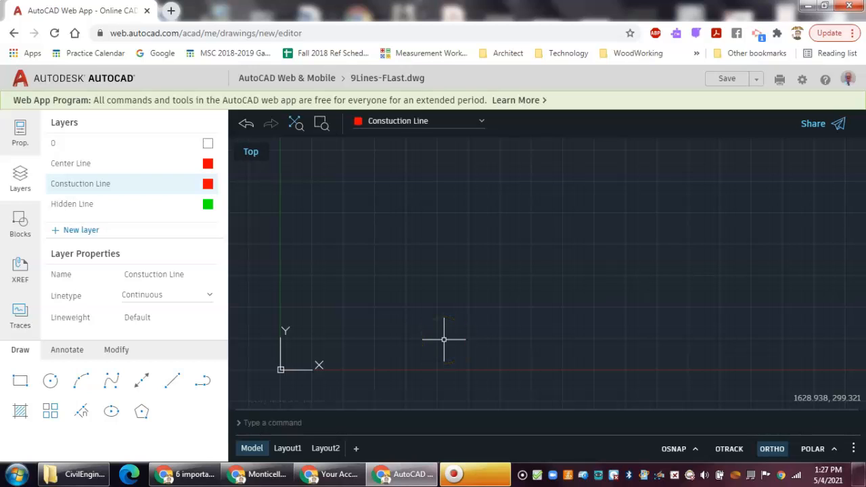
# - Draw a vertical construction line 20 units long upward from the origin 0,0
pyautogui.write('zoom')
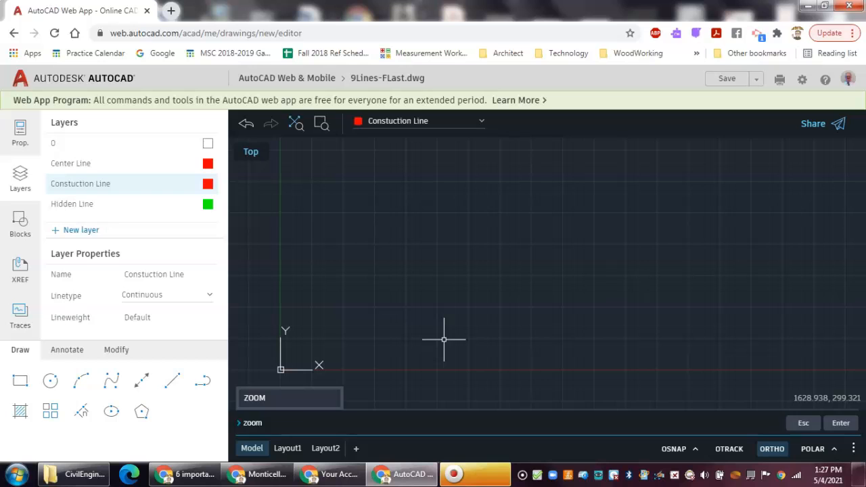
pyautogui.press('Return')
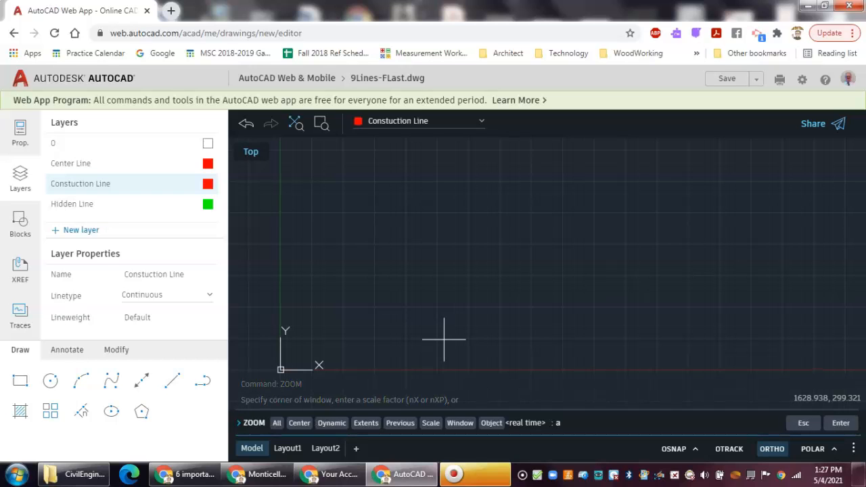
pyautogui.write('a')
pyautogui.press('Return')
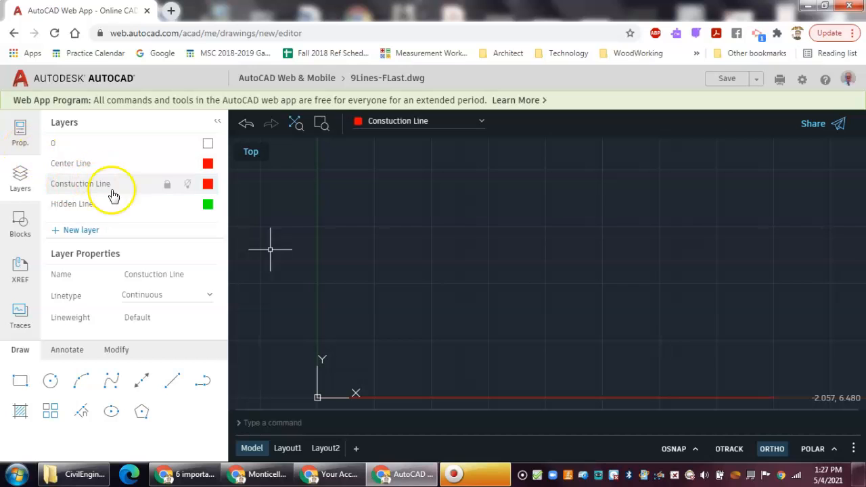
pyautogui.click(790, 451)
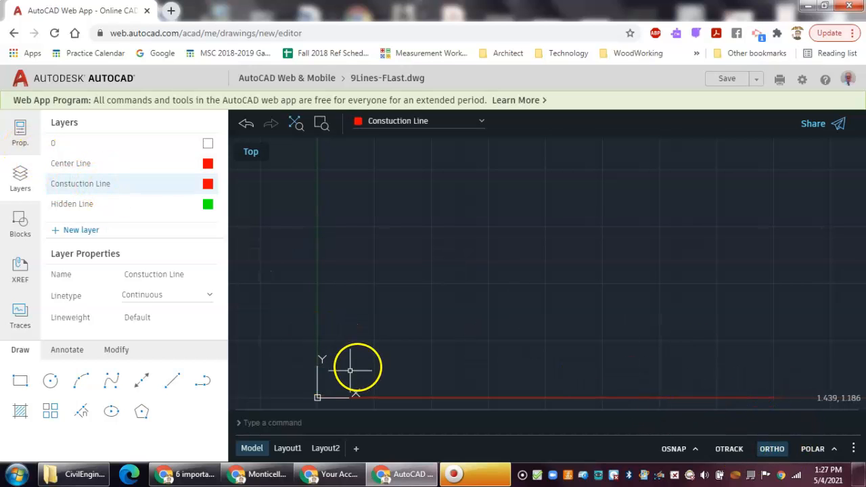
pyautogui.click(173, 383)
pyautogui.click(174, 383)
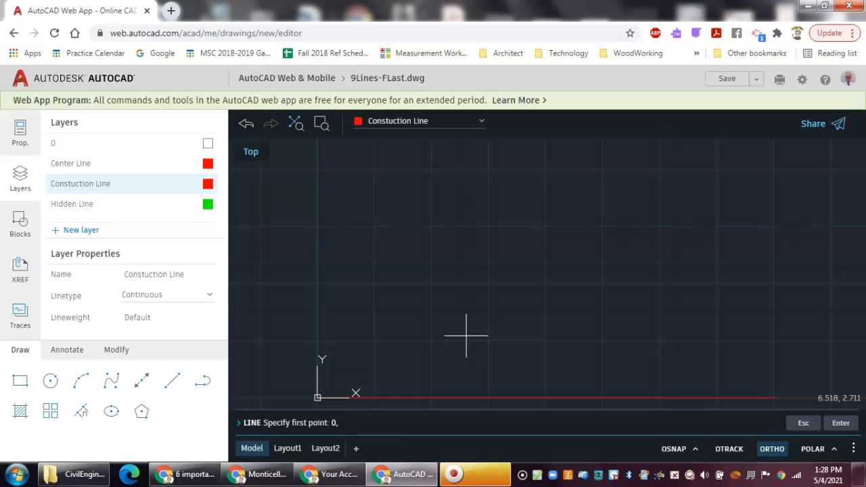
pyautogui.write('0,0')
pyautogui.press('Return')
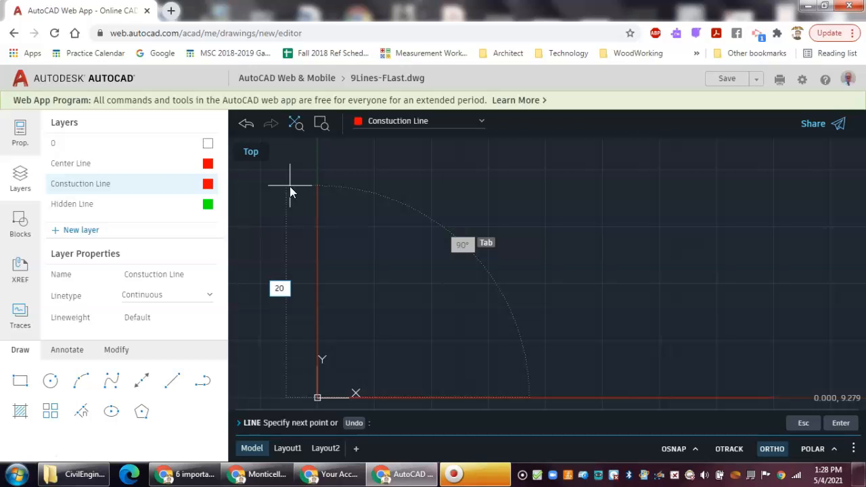
pyautogui.press('Return')
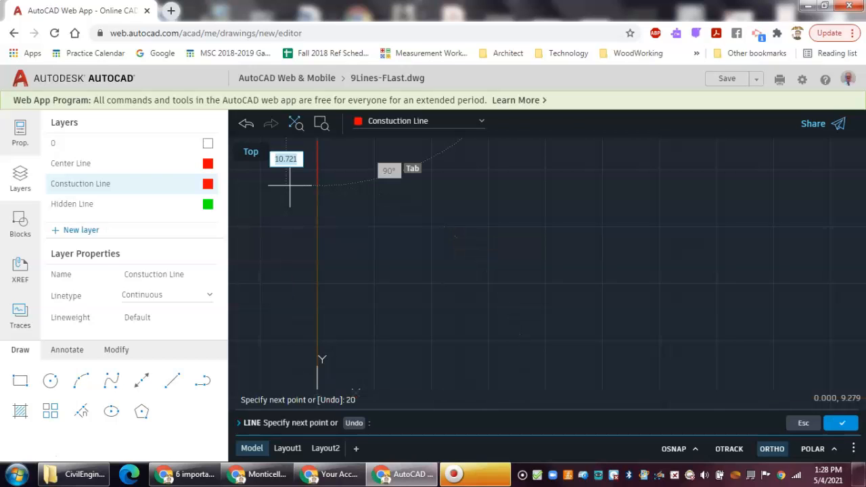
pyautogui.scroll(3, 390, 211)
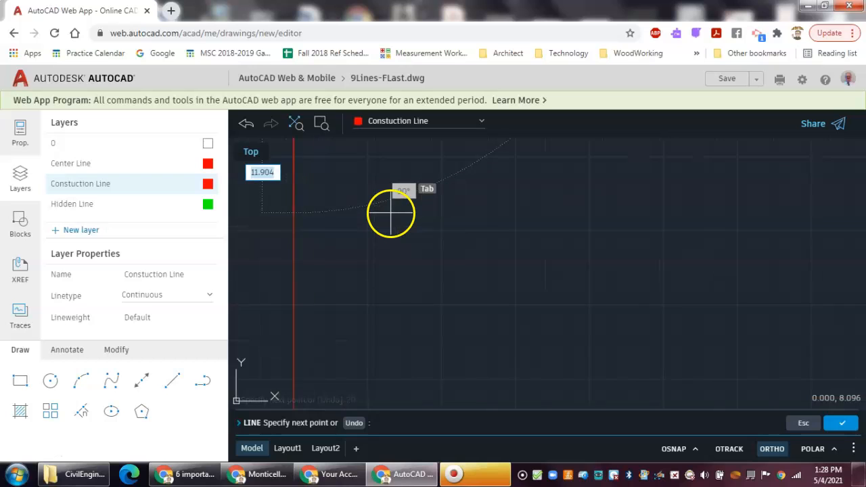
pyautogui.scroll(3, 390, 210)
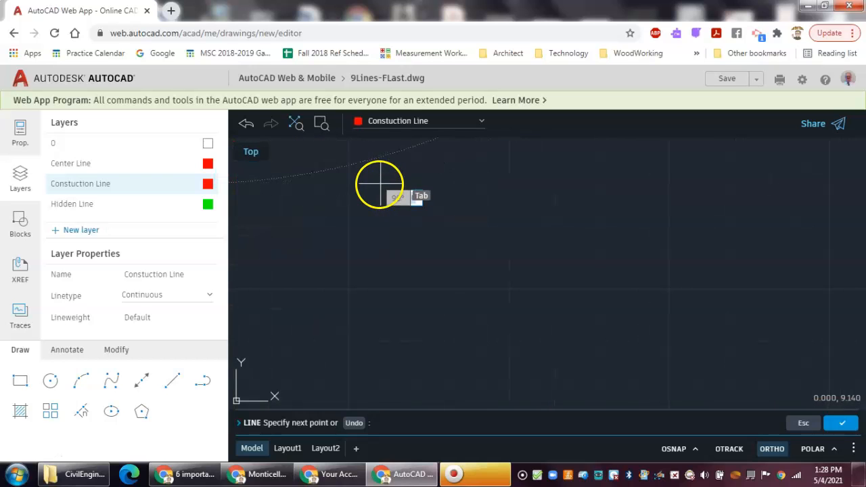
pyautogui.rightClick(383, 191)
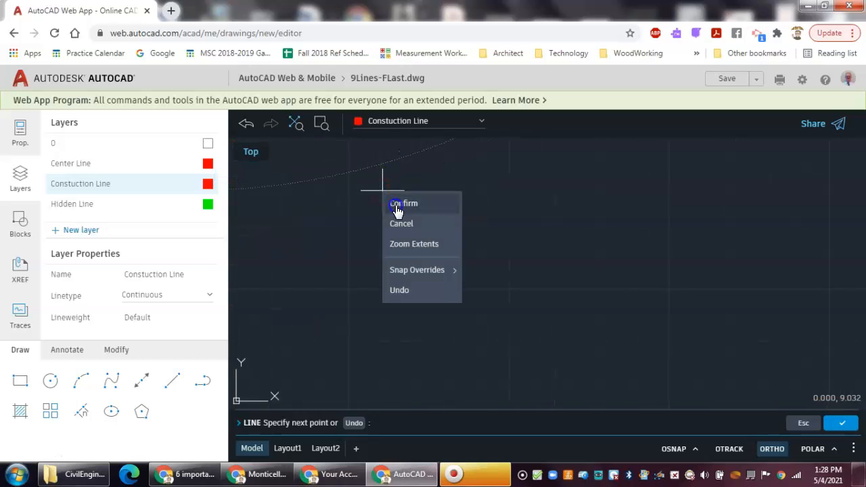
pyautogui.click(396, 201)
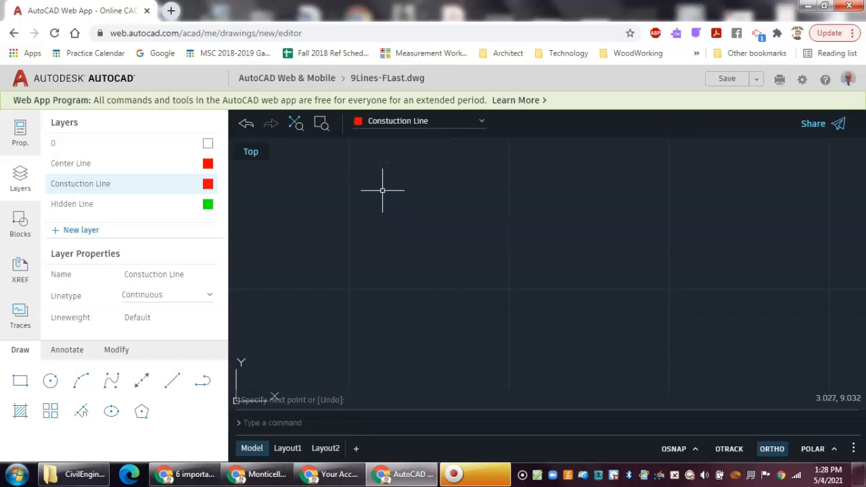
# - Turn ortho mode off and offset the vertical construction line 6 units to the right
pyautogui.write('zomm')
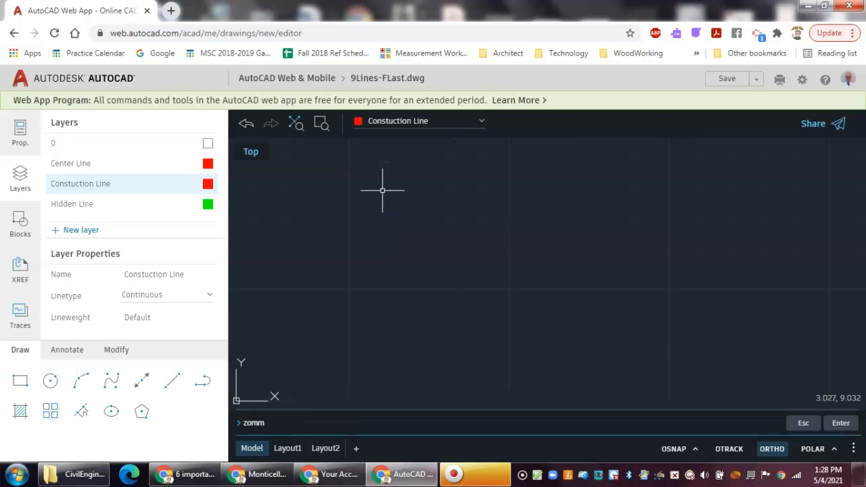
pyautogui.press('BackSpace')
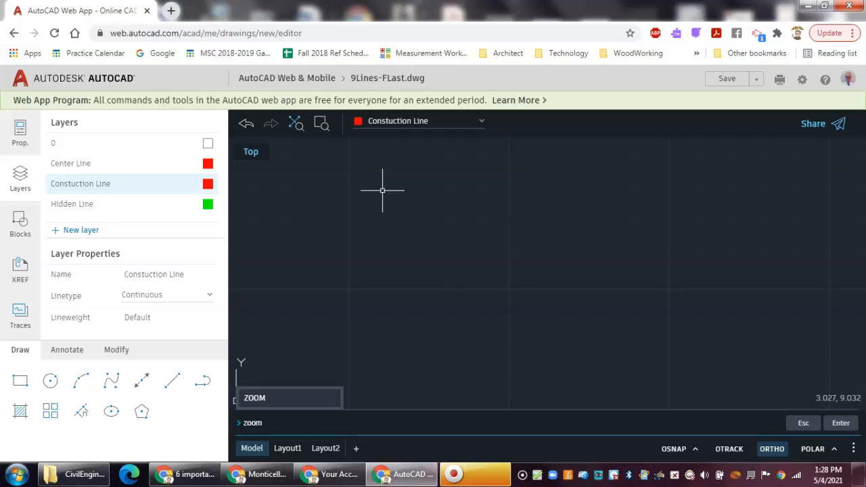
pyautogui.press('Return')
pyautogui.write('a')
pyautogui.press('Return')
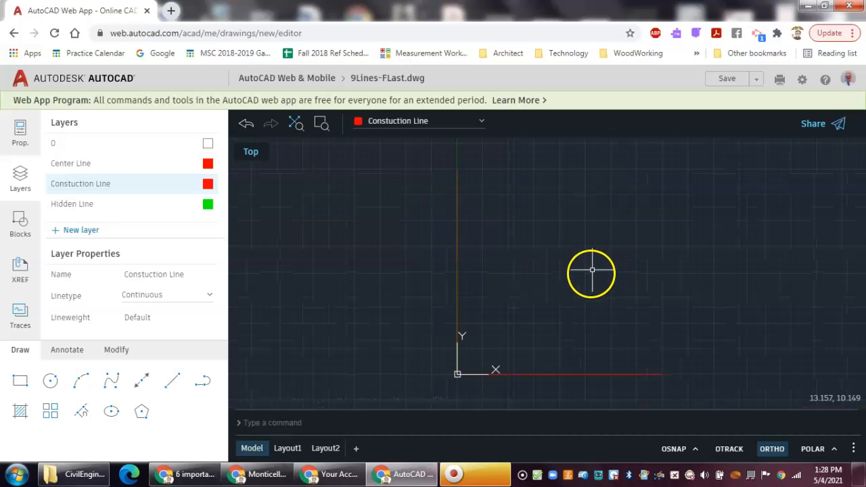
pyautogui.moveTo(582, 280); pyautogui.dragTo(519, 267, button='middle')
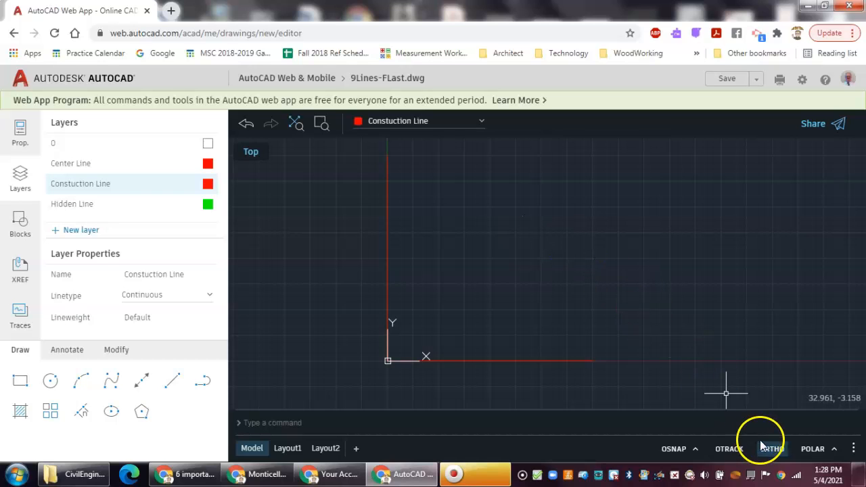
pyautogui.click(772, 450)
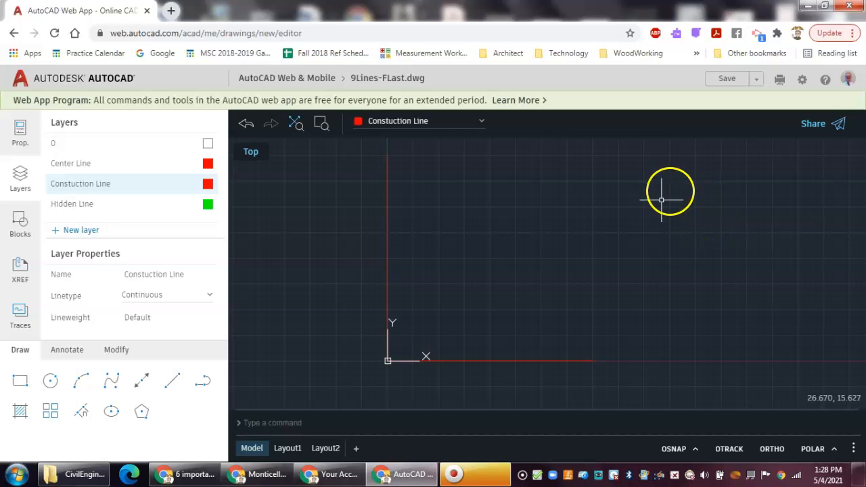
pyautogui.click(117, 352)
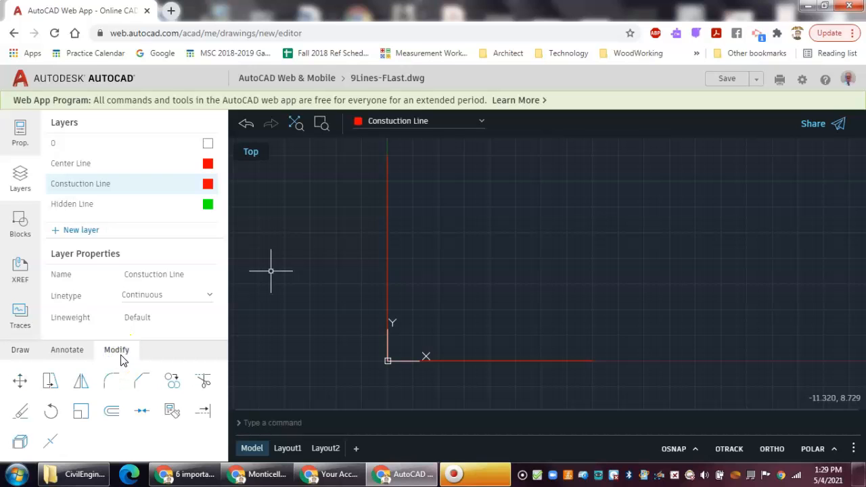
pyautogui.click(112, 411)
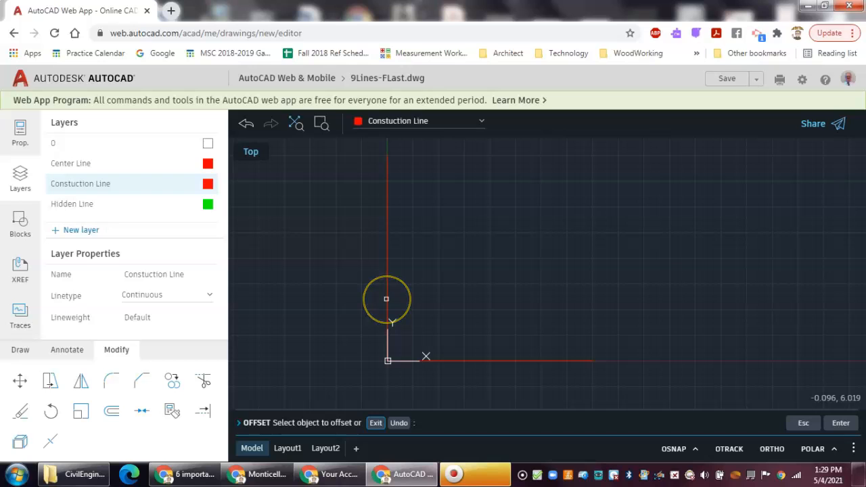
pyautogui.click(387, 300)
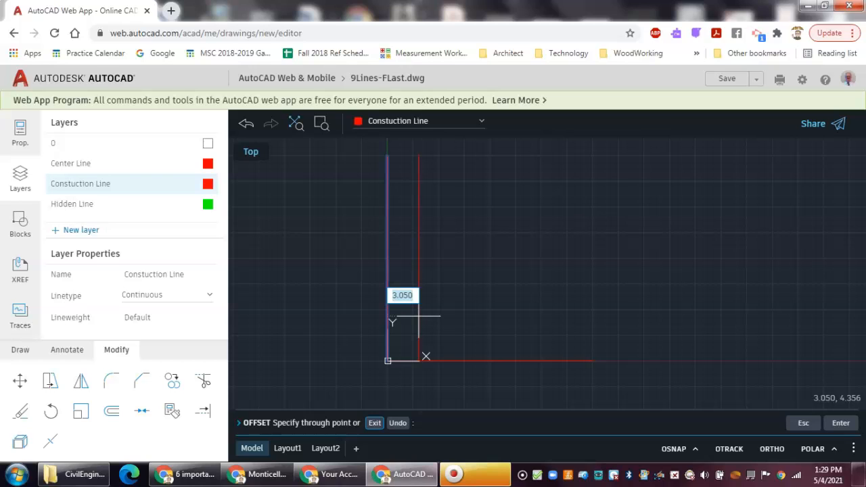
pyautogui.press('Return')
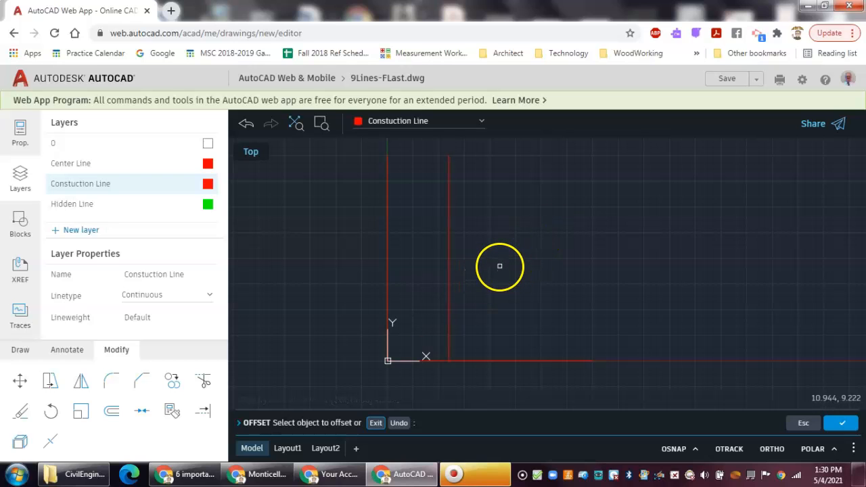
# - Offset the new vertical line 1 unit to the right, and the resulting line another 1.5 units to the right
pyautogui.click(449, 316)
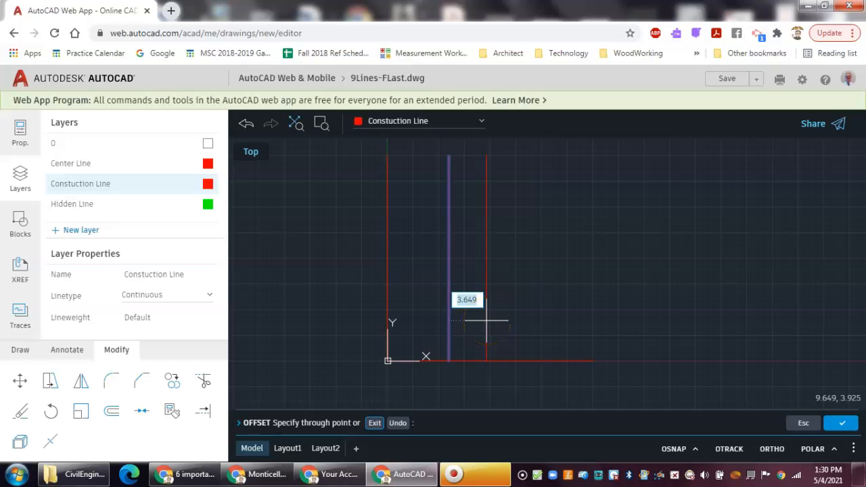
pyautogui.write('1')
pyautogui.press('Return')
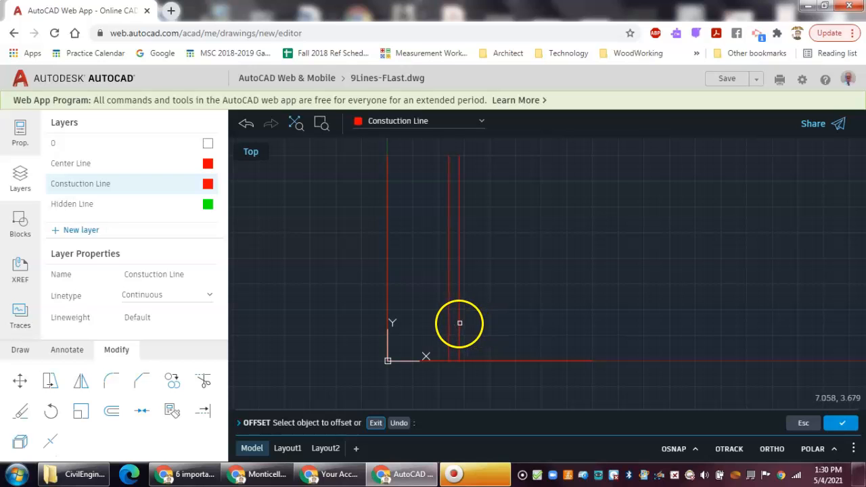
pyautogui.click(459, 322)
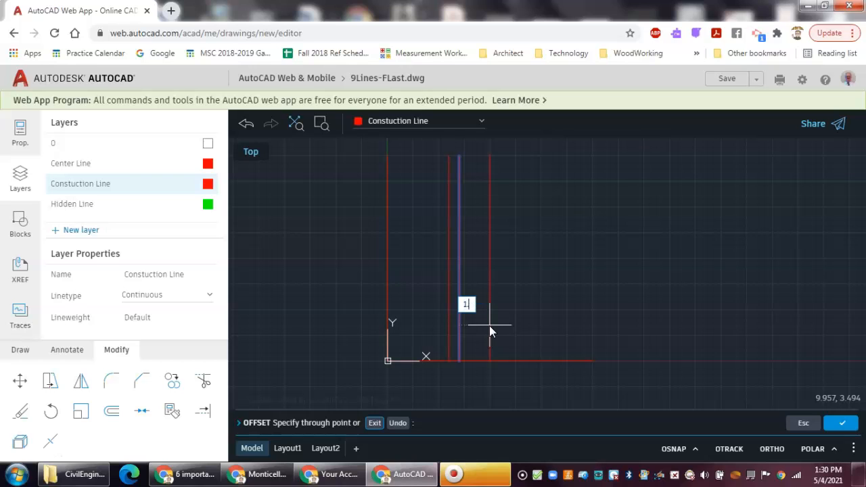
pyautogui.press('Return')
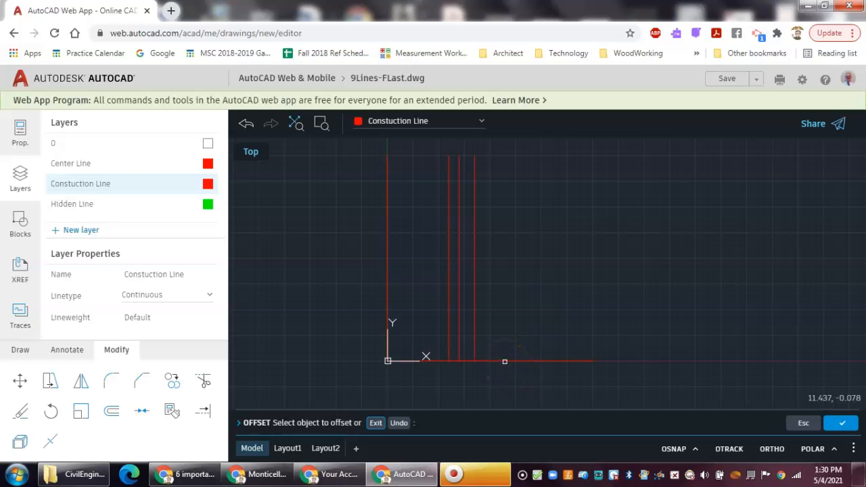
# - Offset the horizontal construction line at the origin 3 units upward
pyautogui.click(505, 362)
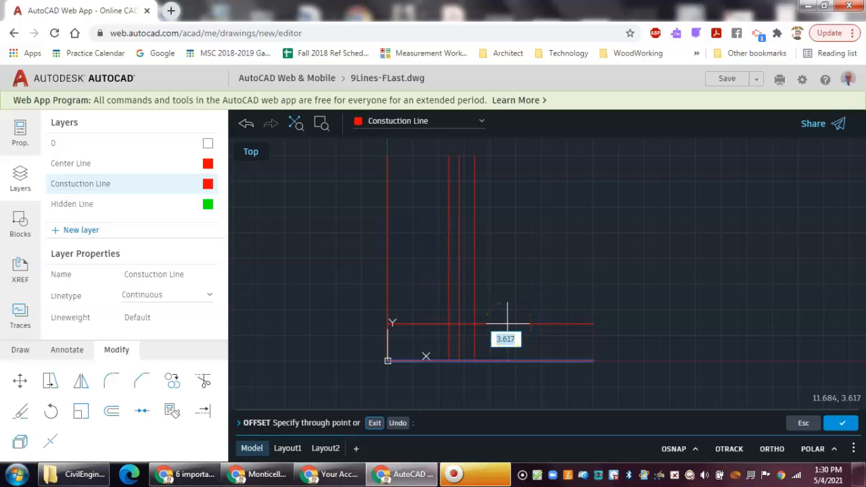
pyautogui.write('3')
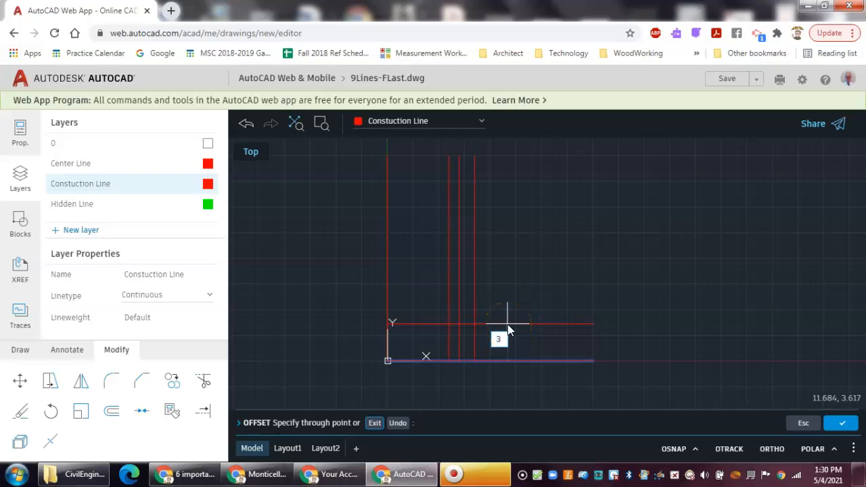
pyautogui.press('Return')
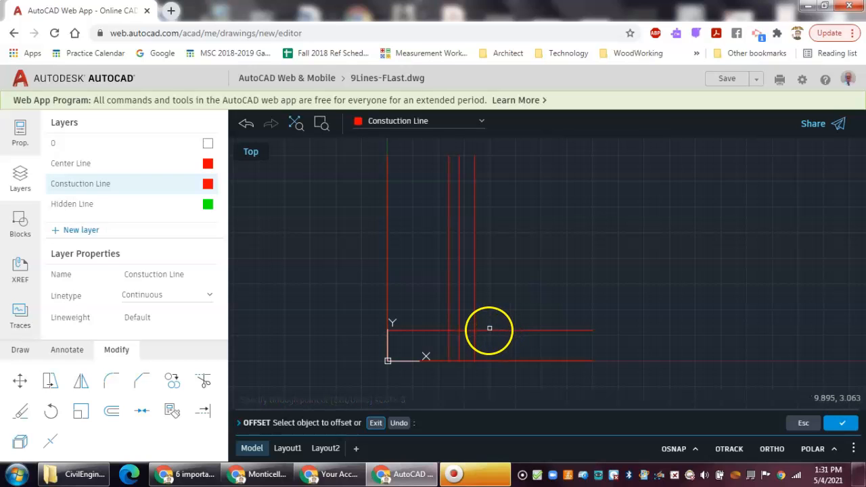
# - Offset the new horizontal line 1 unit upward, and the resulting line another 1.5 units upward
pyautogui.click(488, 330)
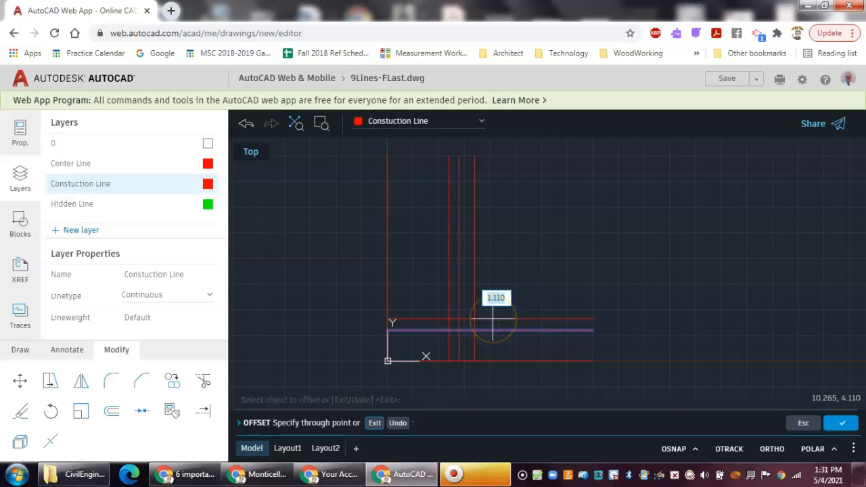
pyautogui.write('1')
pyautogui.press('Return')
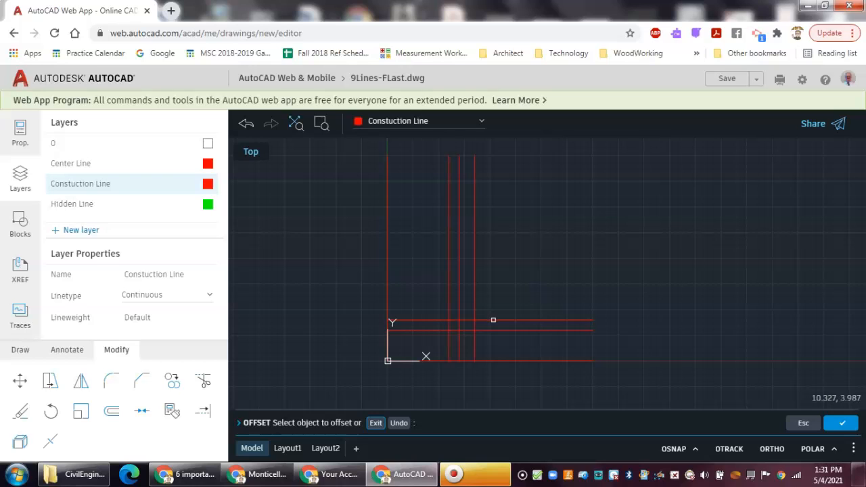
pyautogui.click(494, 321)
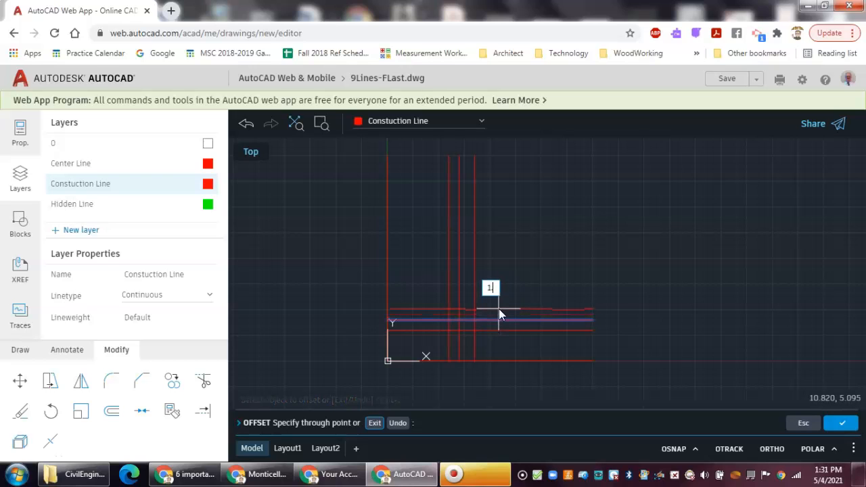
pyautogui.write('1.5')
pyautogui.press('Return')
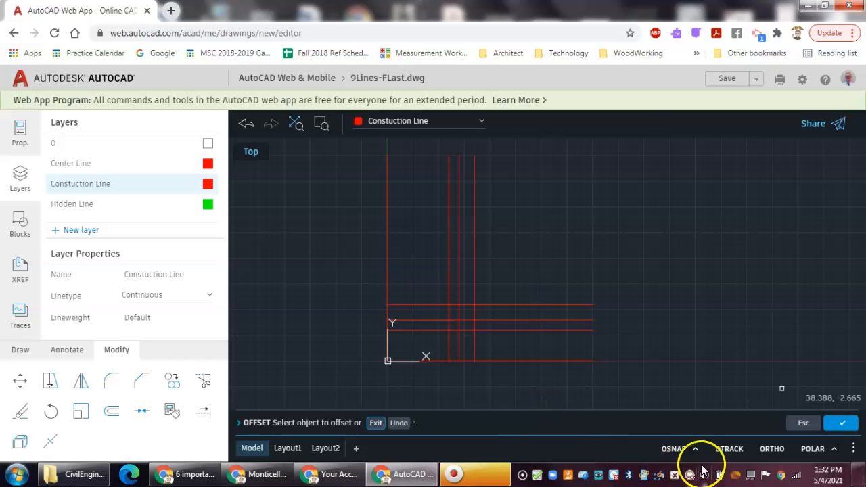
# - Turn on object snapping with the Endpoint and Intersection snaps enabled
pyautogui.click(674, 452)
pyautogui.click(697, 449)
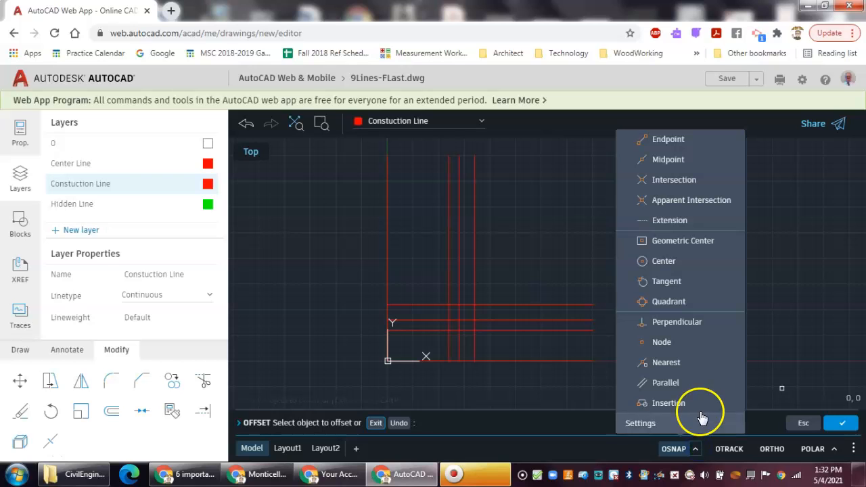
pyautogui.click(630, 145)
pyautogui.click(616, 168)
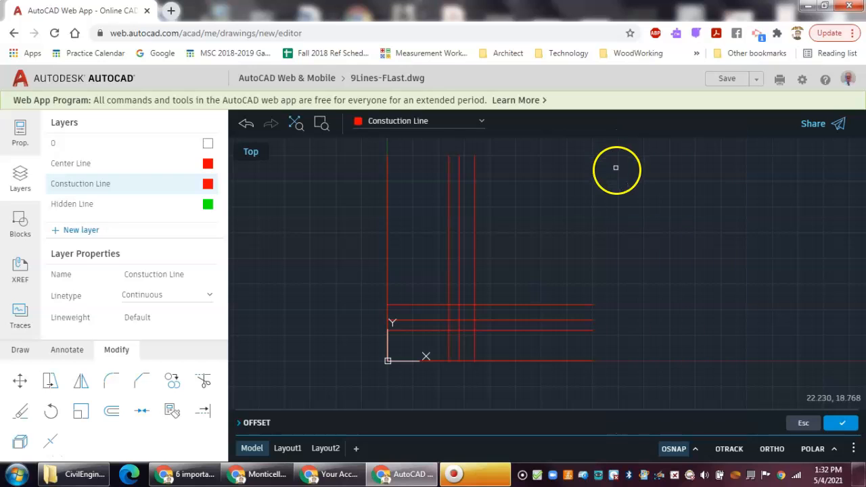
pyautogui.click(696, 451)
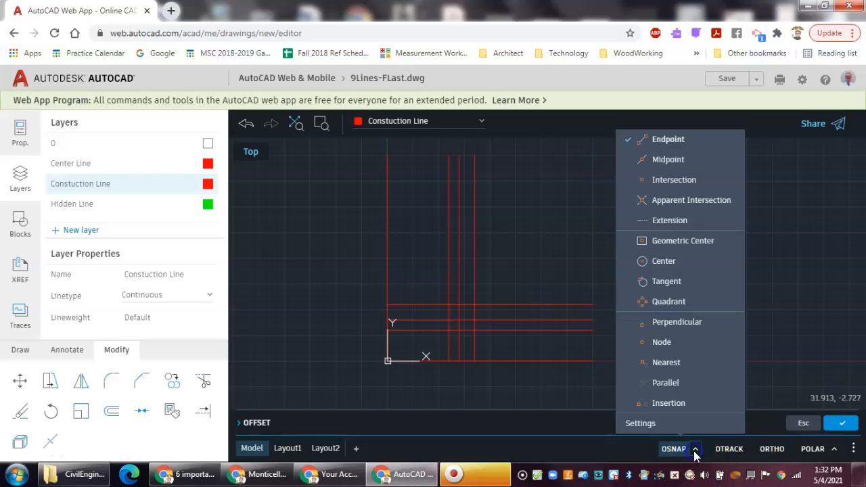
pyautogui.click(628, 183)
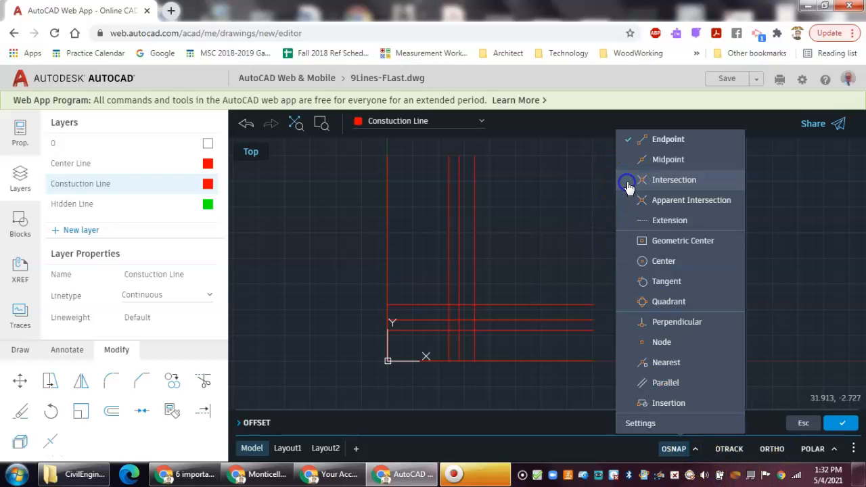
pyautogui.click(585, 254)
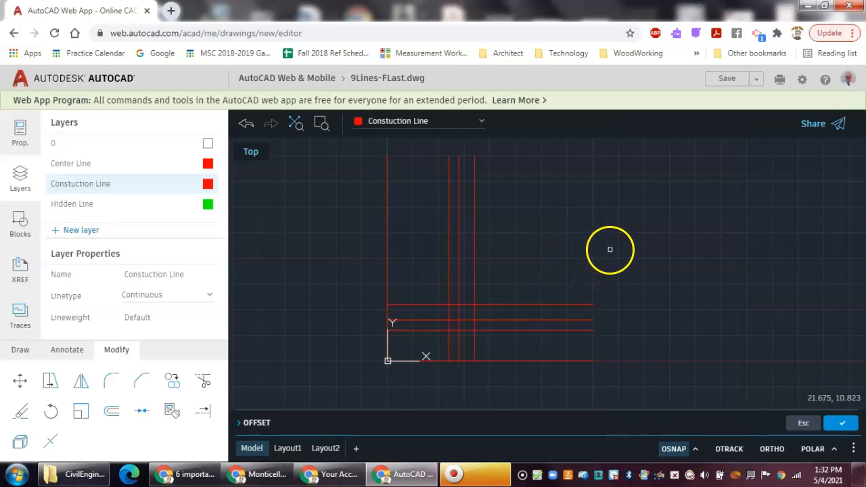
# - Draw a line 5 units long at 45° from the intersection of the construction lines at 6,3
pyautogui.click(30, 357)
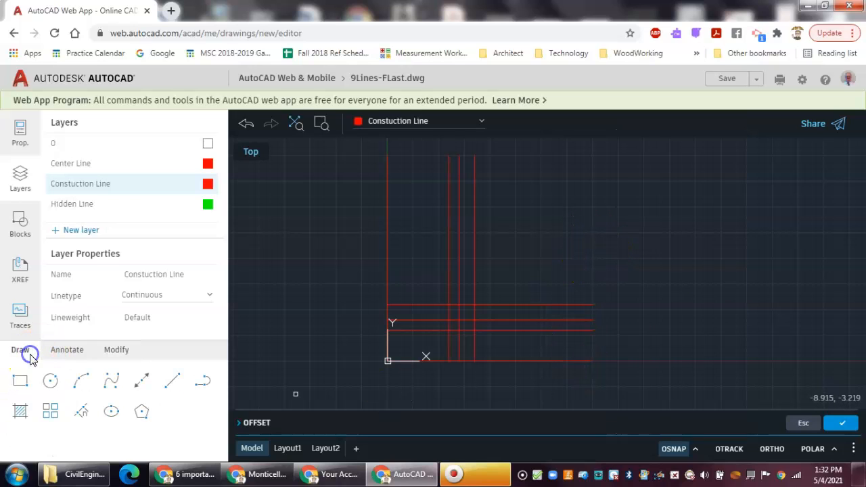
pyautogui.click(172, 383)
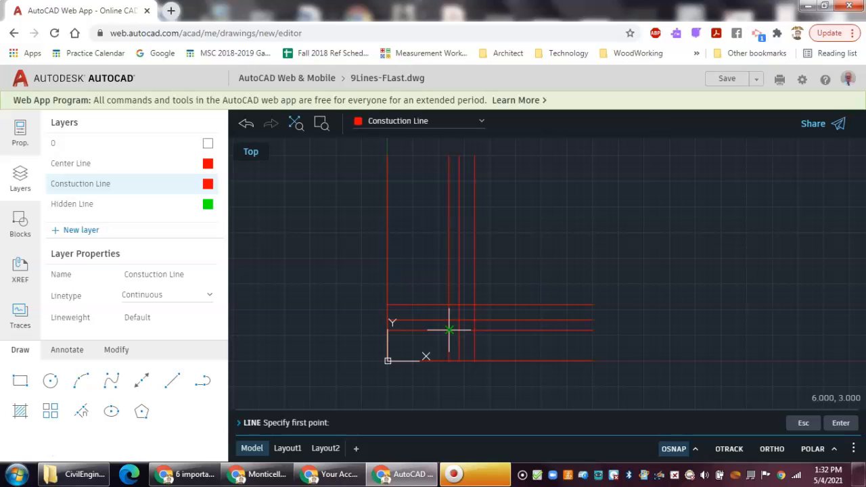
pyautogui.click(449, 329)
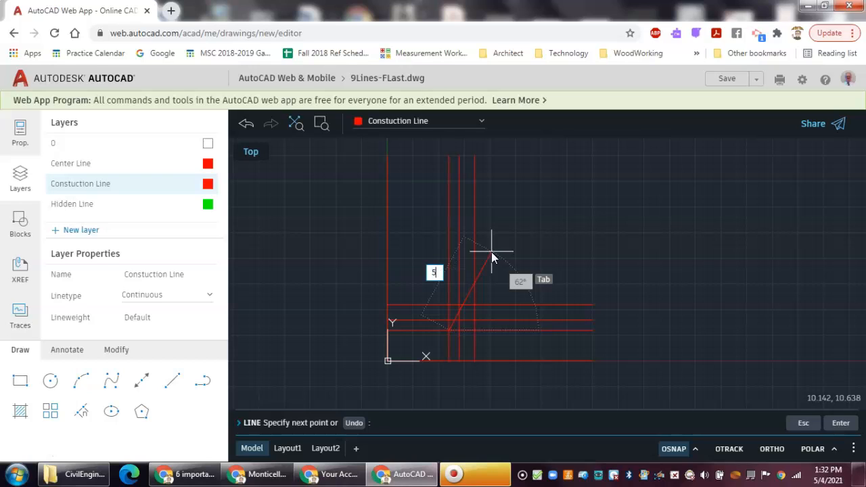
pyautogui.press('Tab')
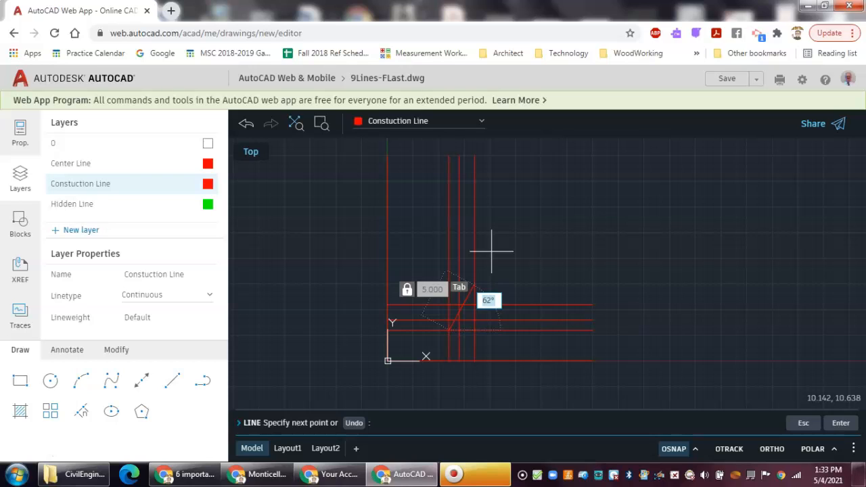
pyautogui.write('45')
pyautogui.press('Return')
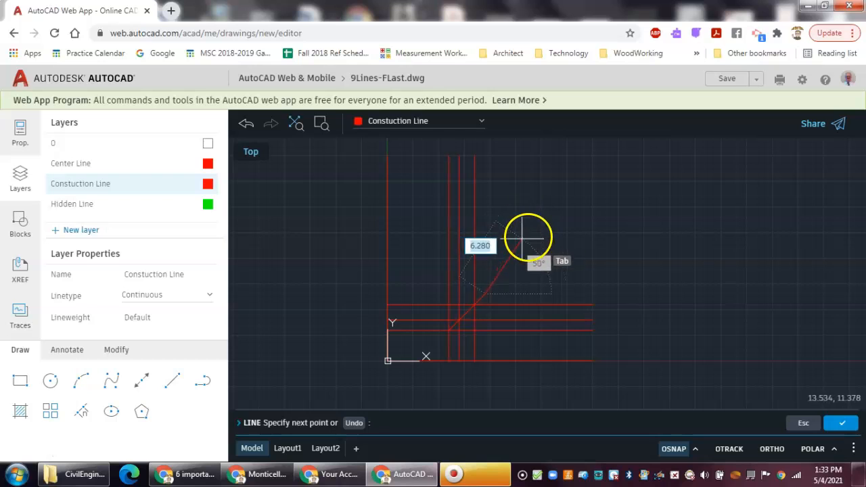
pyautogui.rightClick(516, 231)
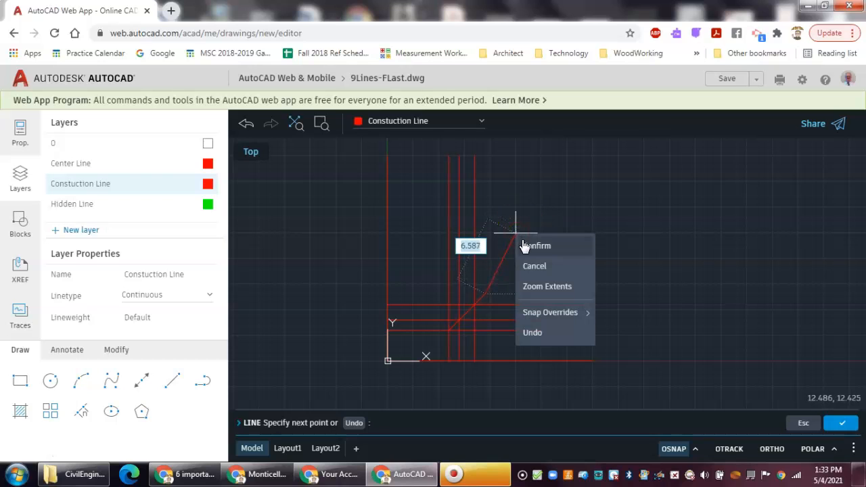
pyautogui.click(525, 247)
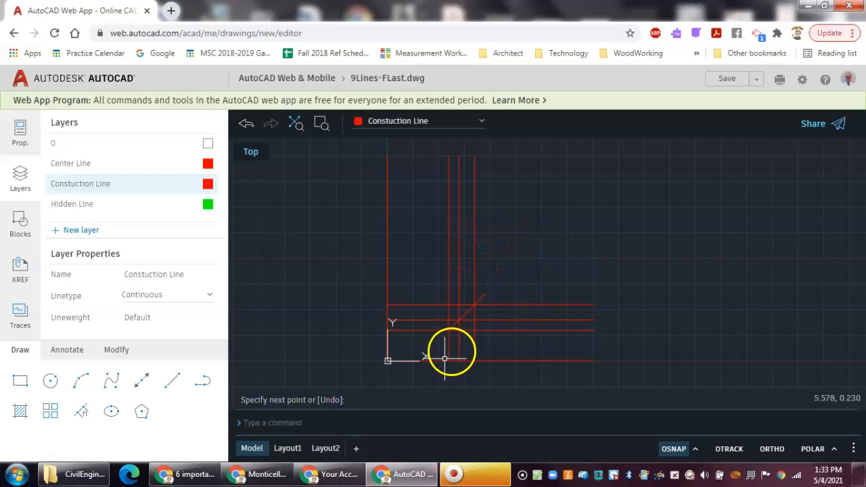
# - Try trimming the line ends beyond the uppermost horizontal and outermost vertical construction lines one at a time, and undo the trims
pyautogui.scroll(2, 452, 344)
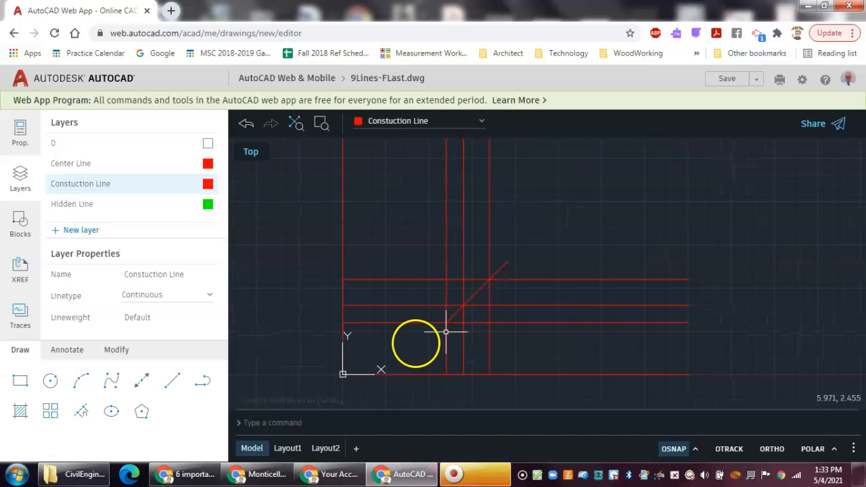
pyautogui.scroll(1, 340, 402)
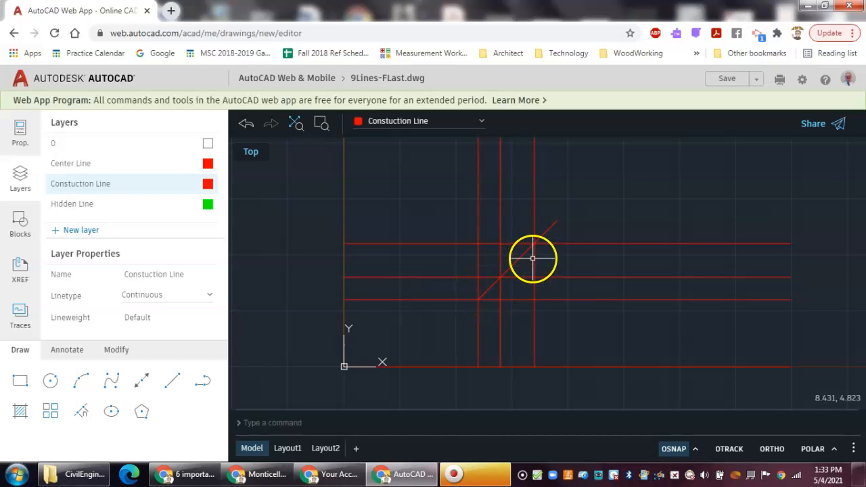
pyautogui.click(587, 212)
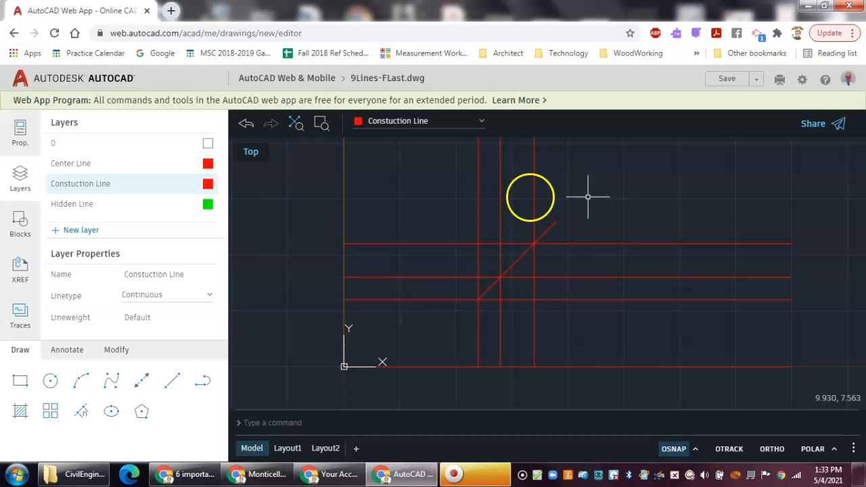
pyautogui.click(115, 351)
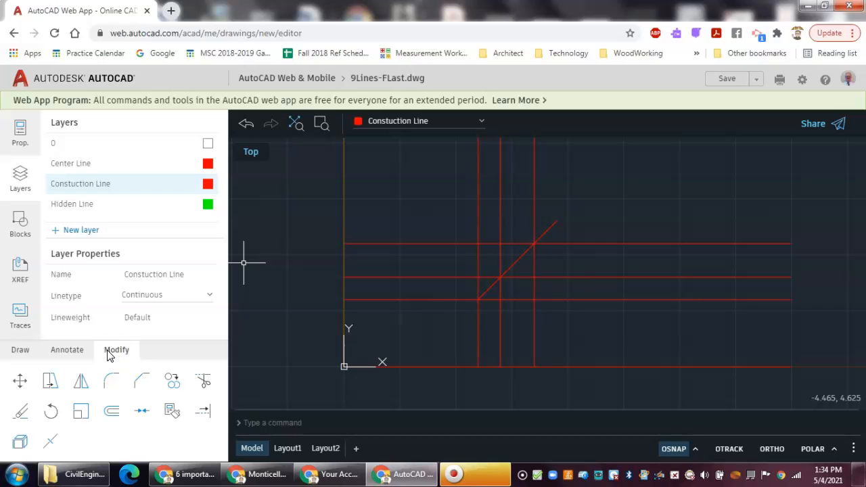
pyautogui.click(204, 382)
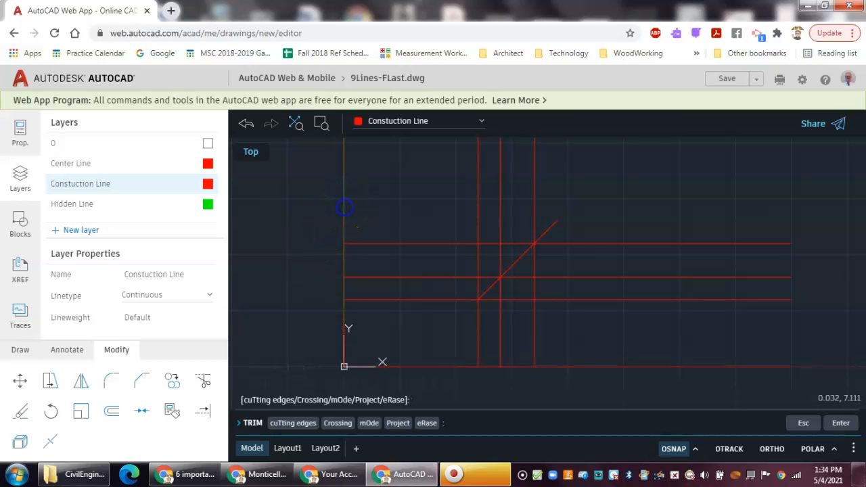
pyautogui.click(344, 208)
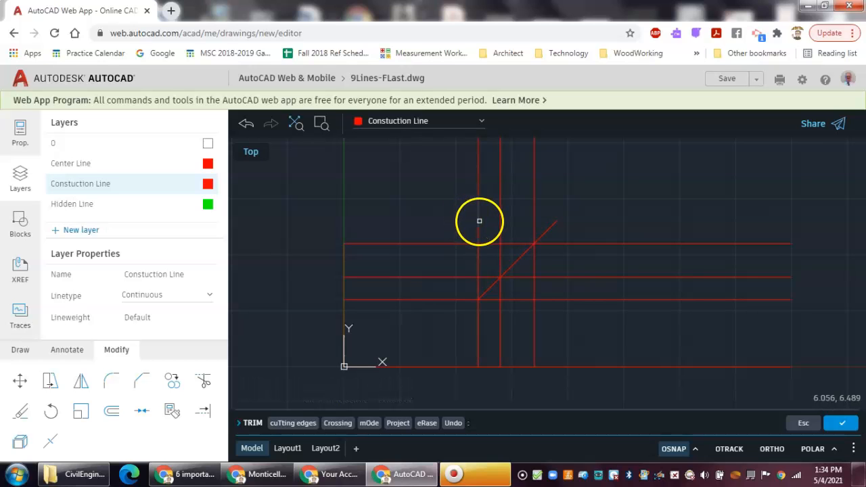
pyautogui.click(501, 216)
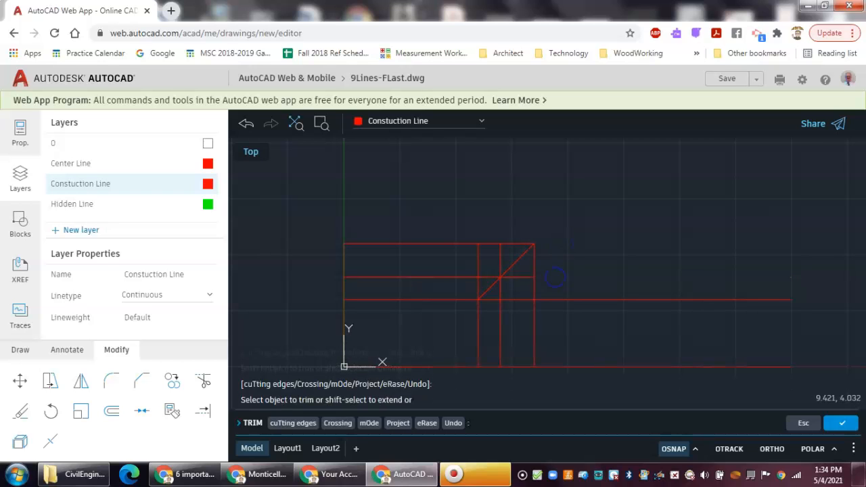
pyautogui.click(549, 300)
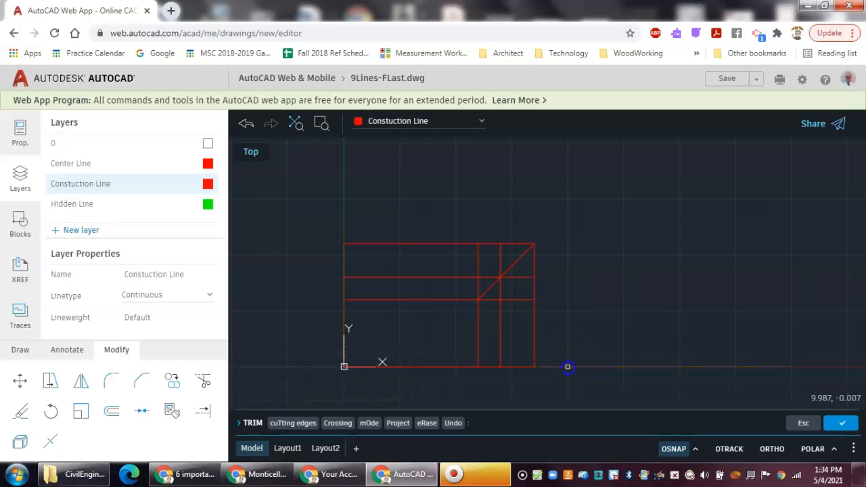
pyautogui.click(568, 366)
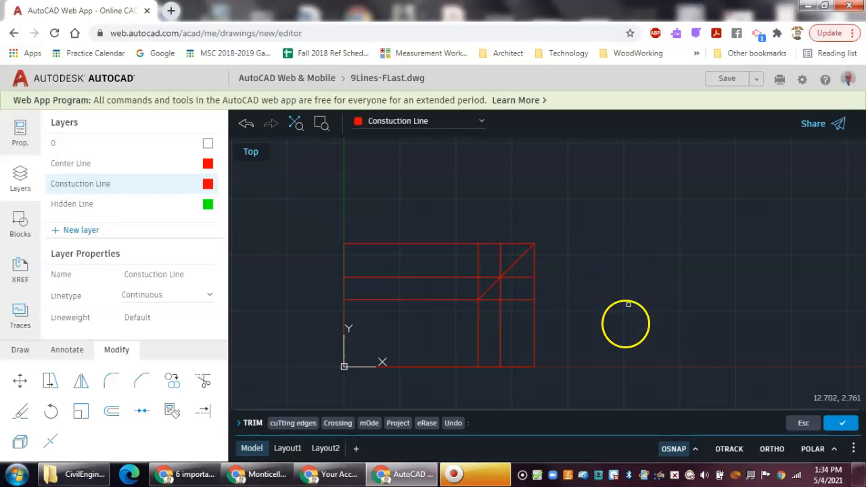
pyautogui.click(245, 130)
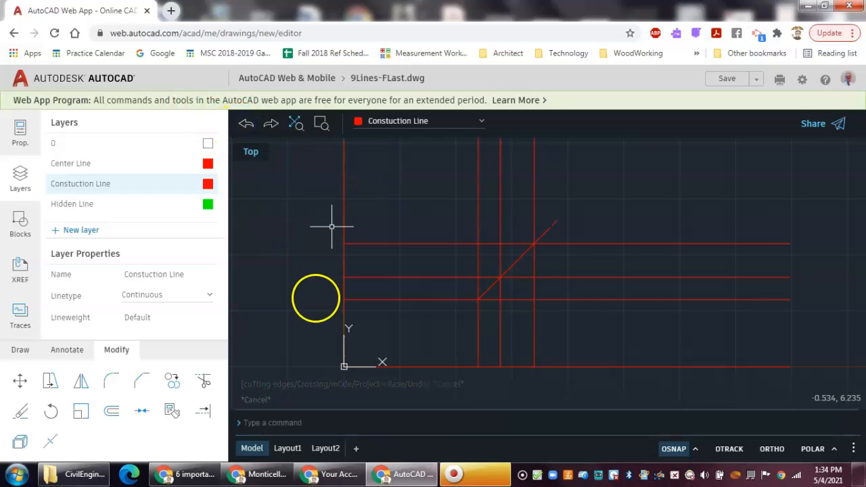
# - Trim all line ends beyond the uppermost horizontal and outermost vertical lines with a freehand fence across them, and finish the Trim command
pyautogui.click(203, 381)
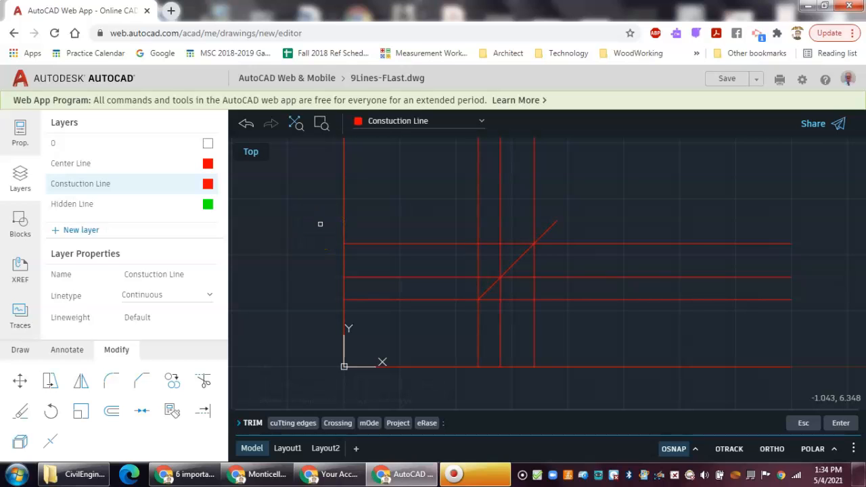
pyautogui.click(320, 224)
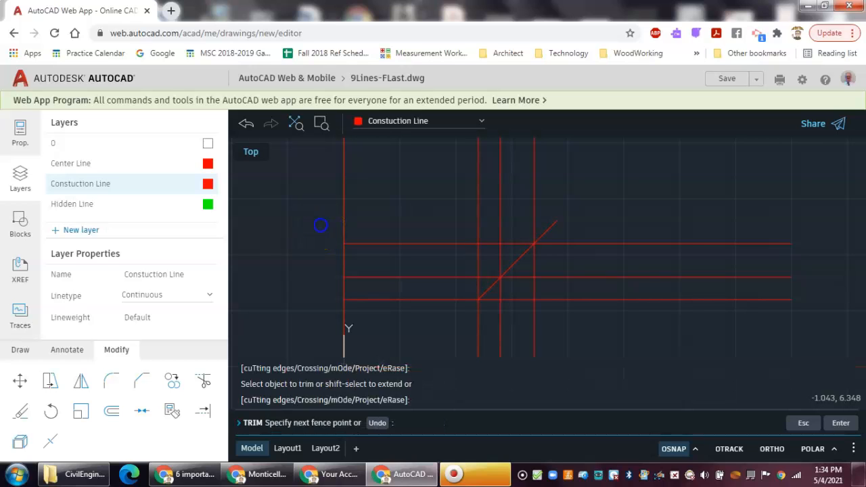
pyautogui.moveTo(348, 223); pyautogui.dragTo(494, 227)
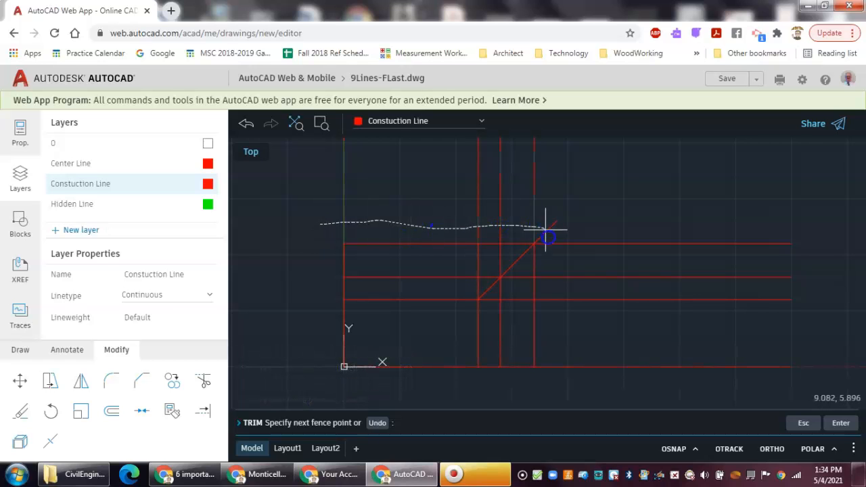
pyautogui.moveTo(554, 251); pyautogui.dragTo(557, 310)
pyautogui.moveTo(559, 346); pyautogui.dragTo(565, 384)
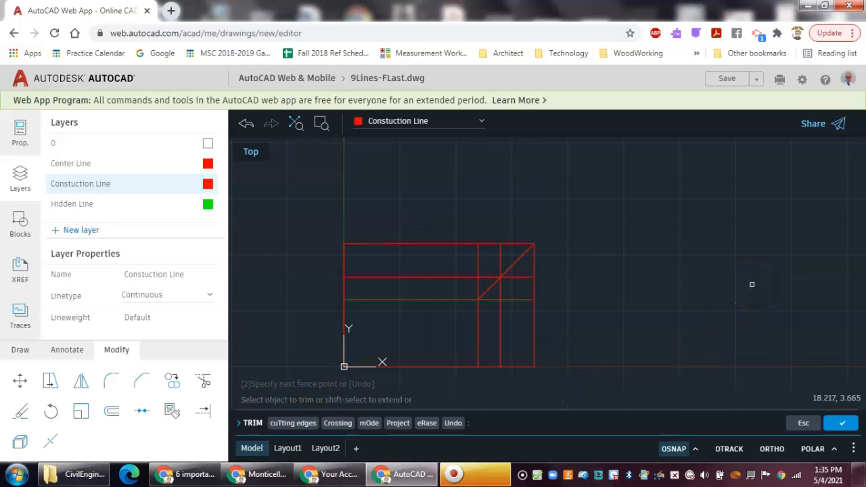
pyautogui.click(633, 299)
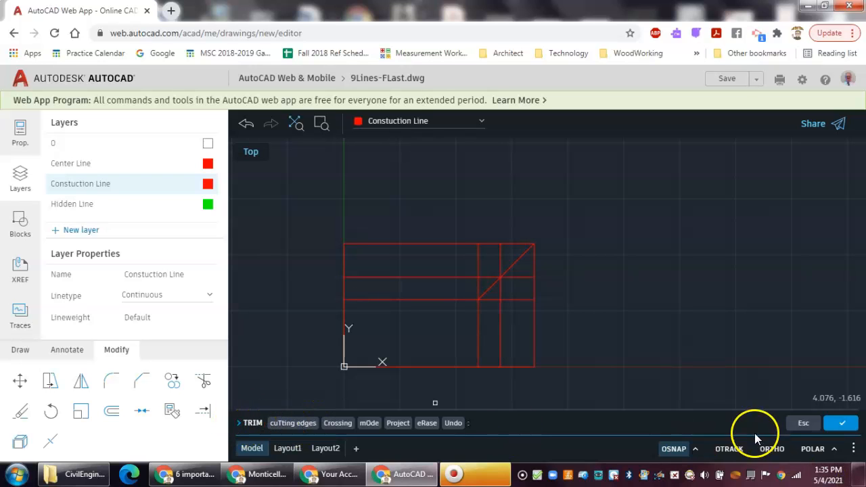
pyautogui.click(838, 428)
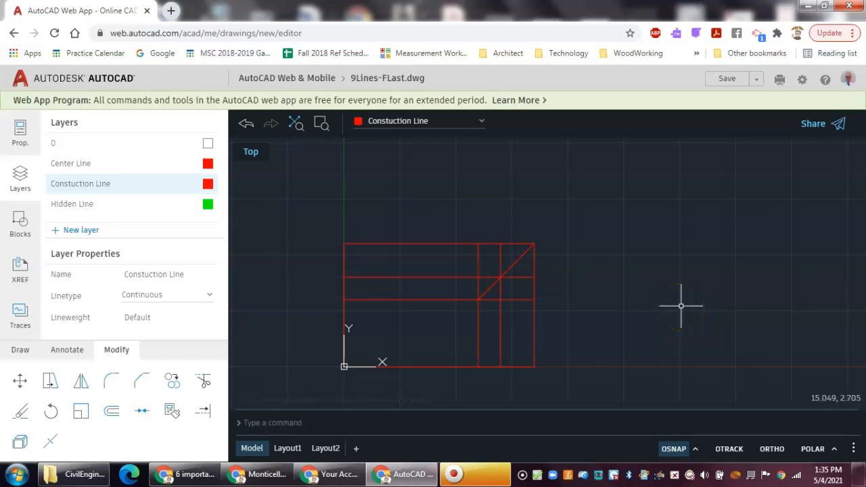
# - Zoom to show all of the trimmed grid and save the 9Lines-FLast drawing
pyautogui.write('zoom')
pyautogui.press('Return')
pyautogui.write('a')
pyautogui.press('Return')
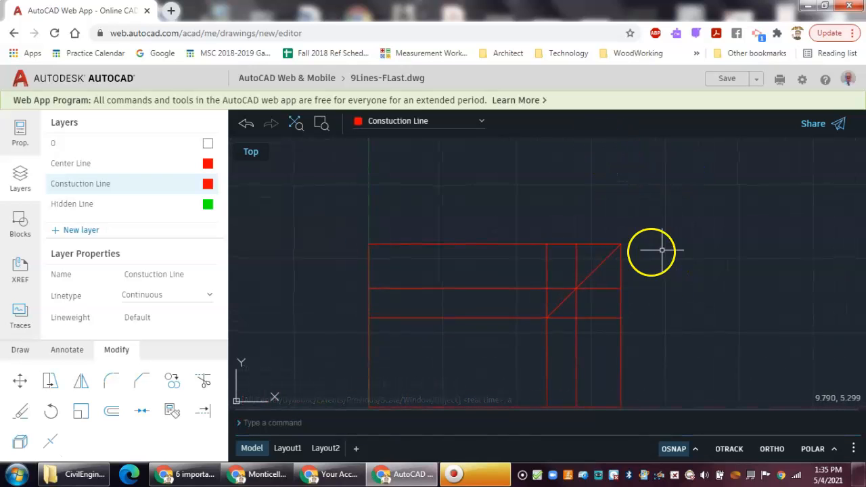
pyautogui.moveTo(677, 304)
pyautogui.mouseDown(button='middle')
pyautogui.moveTo(673, 230)
pyautogui.moveTo(694, 221)
pyautogui.moveTo(687, 234)
pyautogui.mouseUp(button='middle')
pyautogui.scroll(-1, 686, 234)
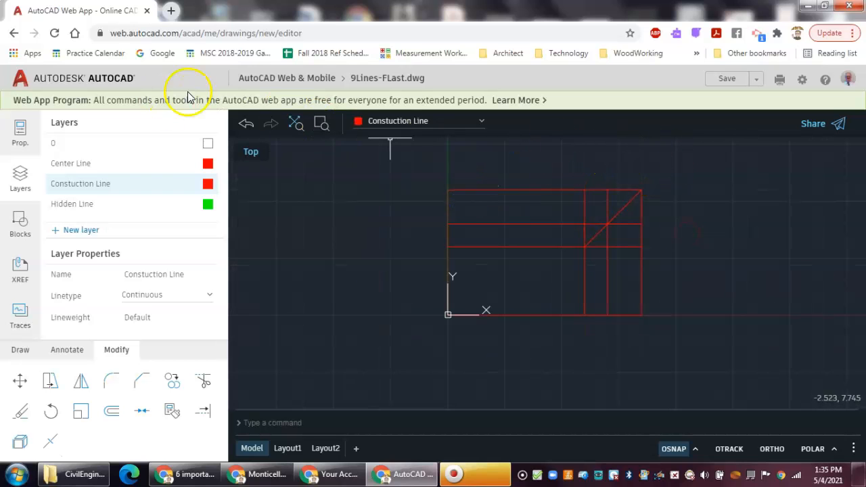
pyautogui.click(727, 84)
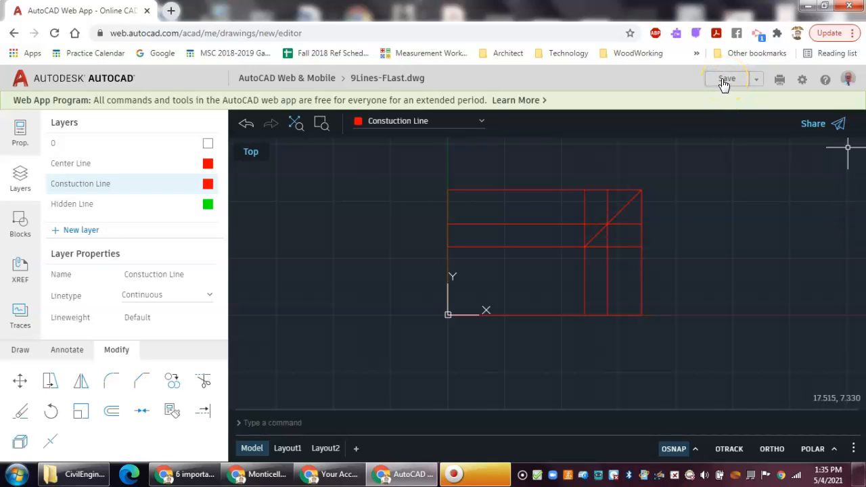
pyautogui.click(724, 82)
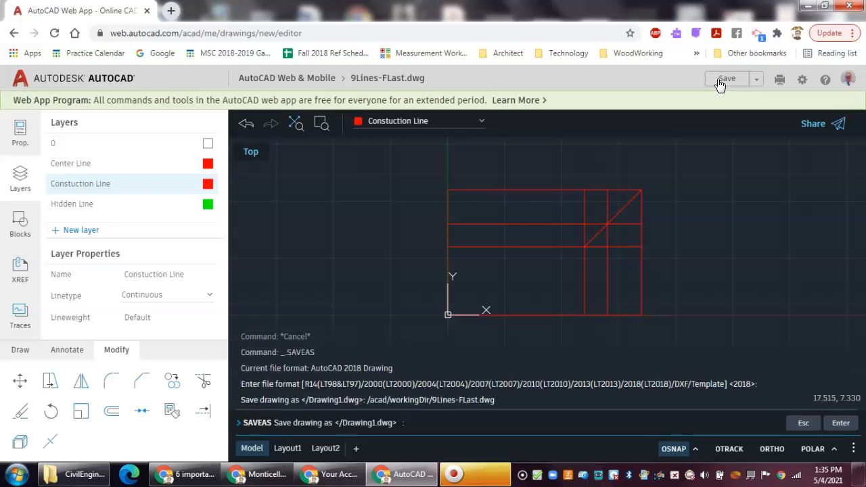